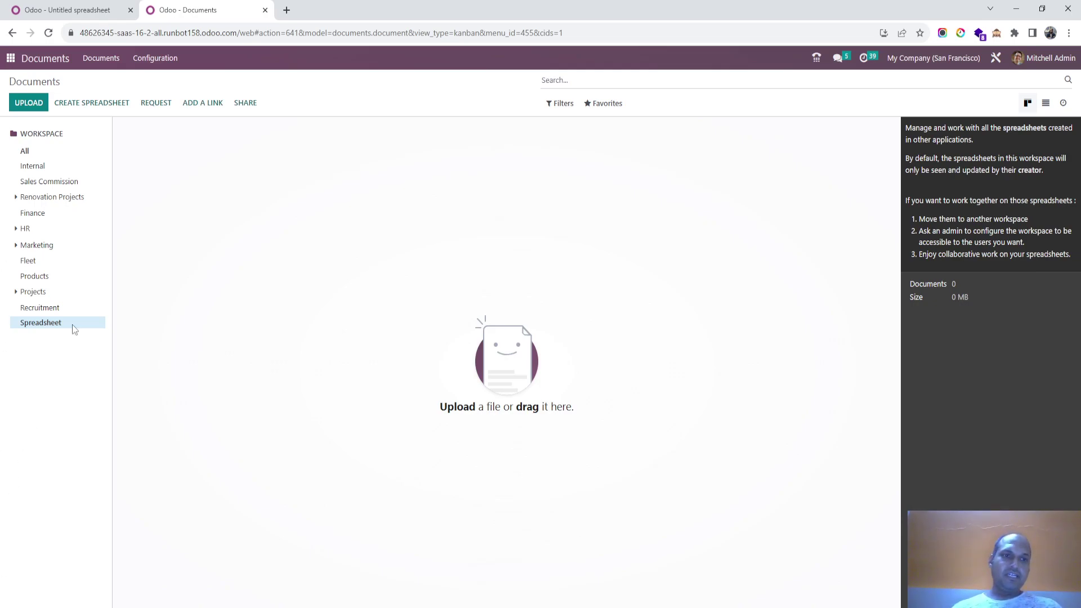
Step: Check the empty Sales Commission workspace, then return to the untitled spreadsheet with the 2023 pivot
left_click(66, 186)
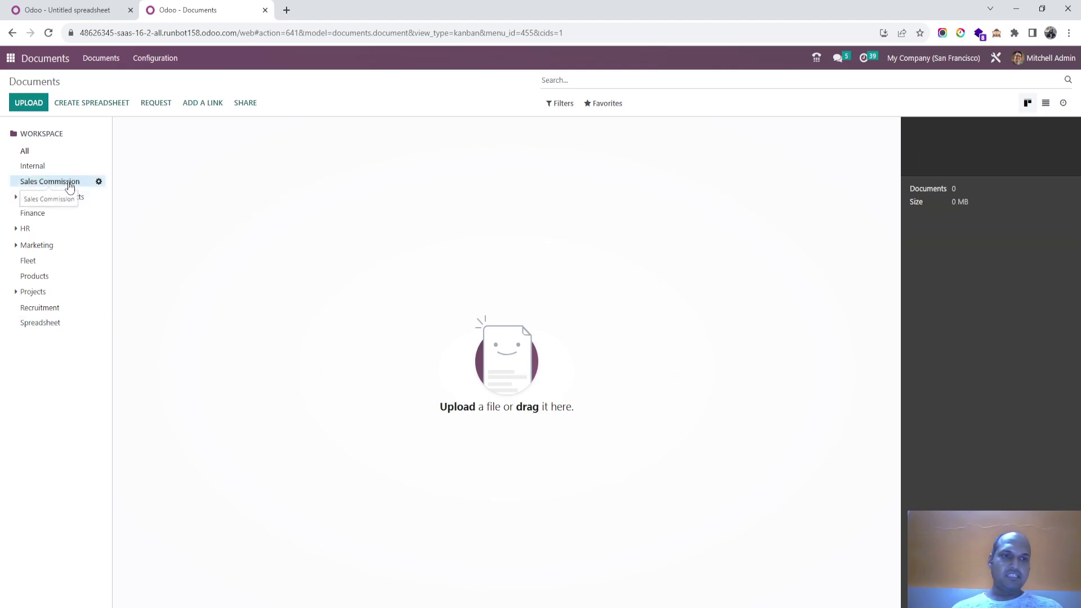
left_click(72, 10)
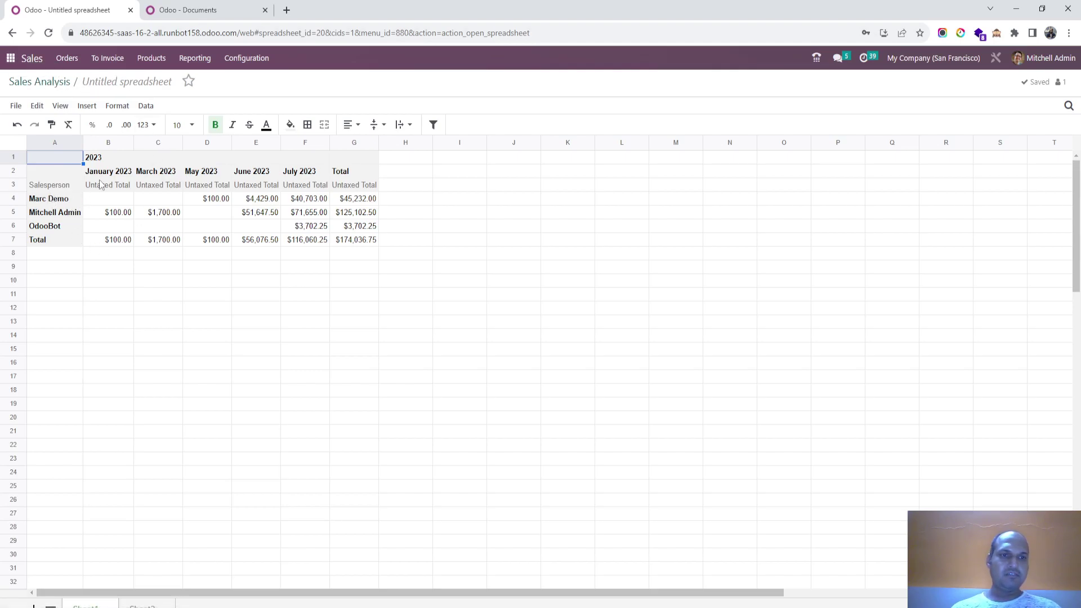
Step: Insert the 2023 sales pivot into a blank spreadsheet, trimming its name to 'Sales Analysis'
left_click(39, 82)
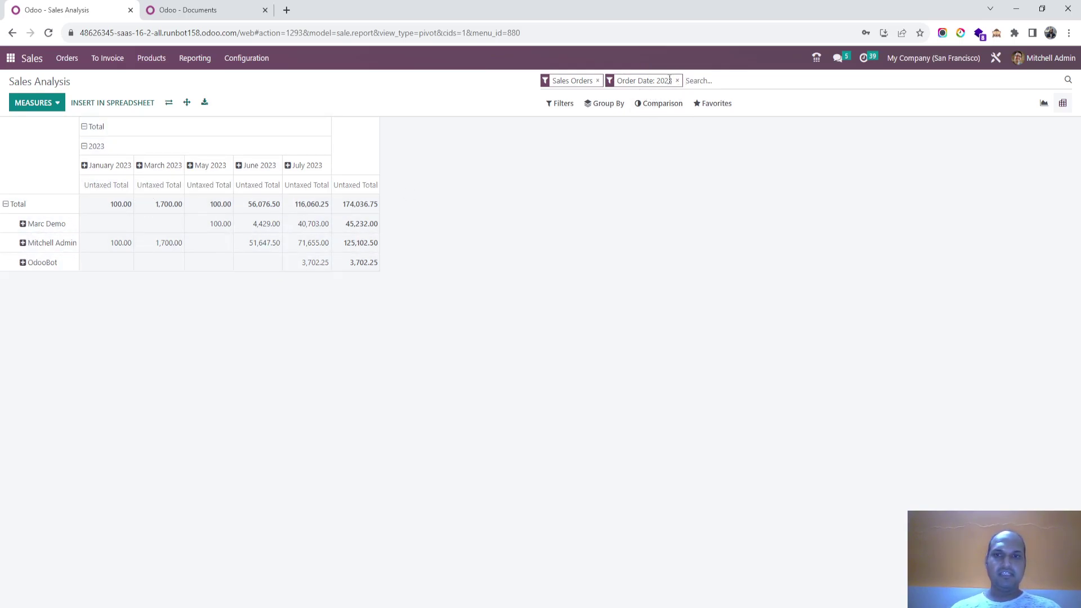
left_click(95, 104)
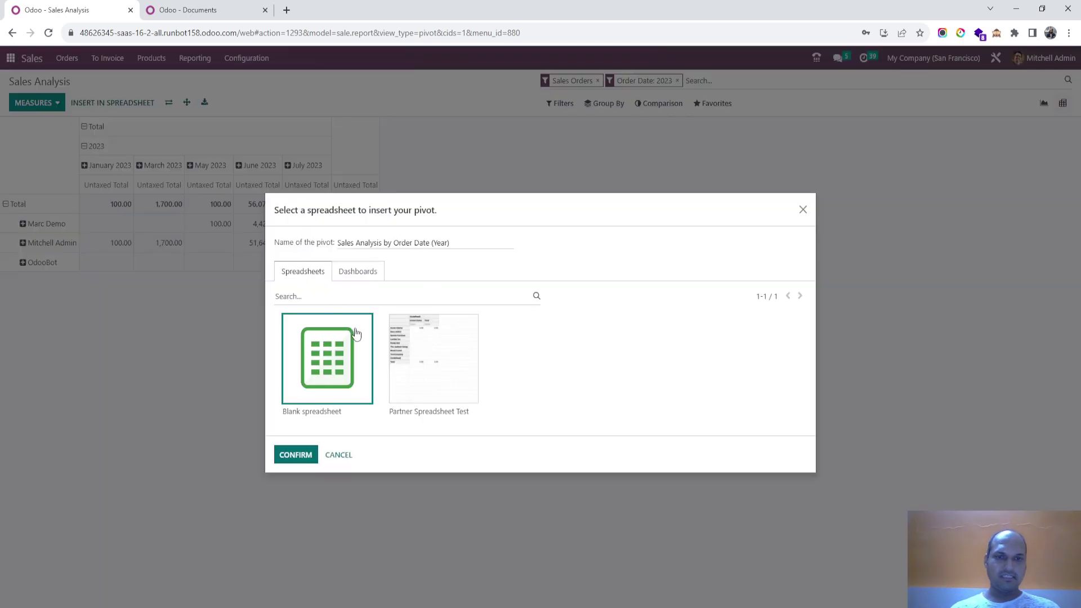
left_click(469, 241)
key("ctrl+shift+Left")
key("ctrl+shift+Left")
key("ctrl+shift+Left")
key("ctrl+shift+Left")
key("ctrl+shift+Left")
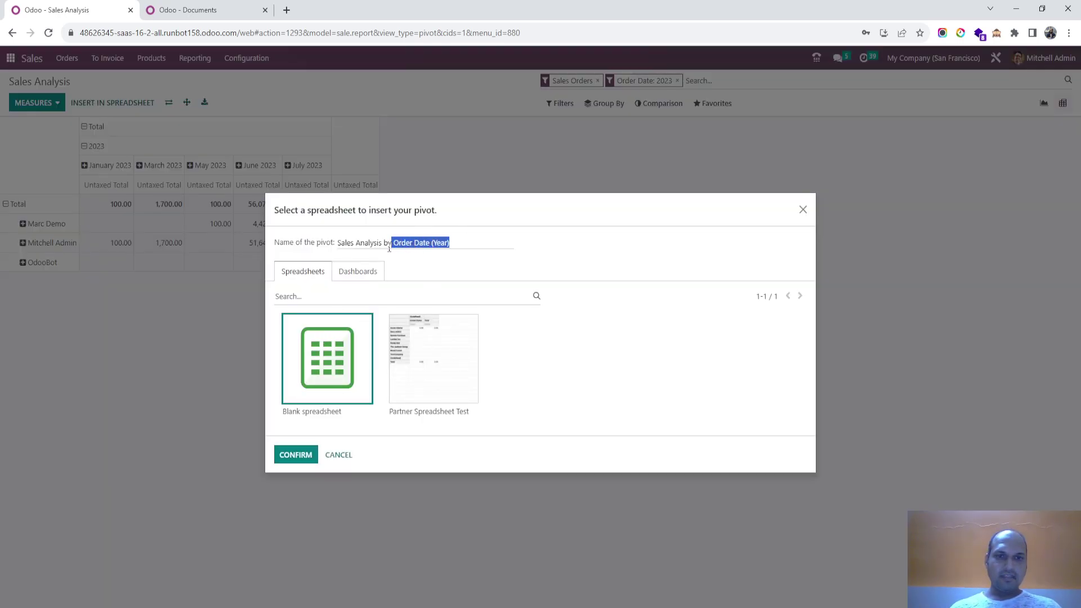
key("BackSpace")
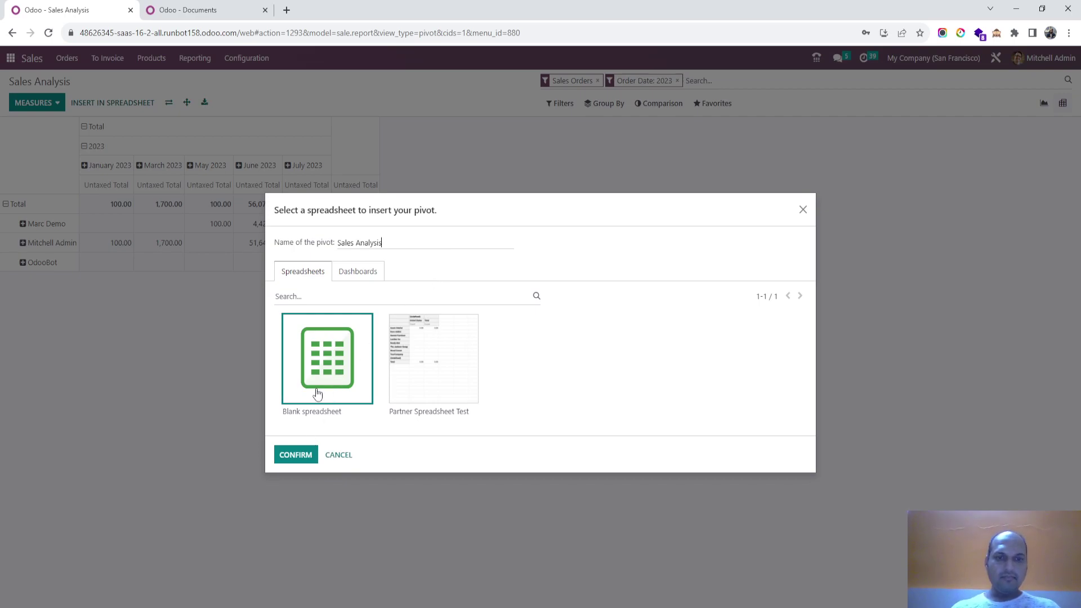
left_click(296, 455)
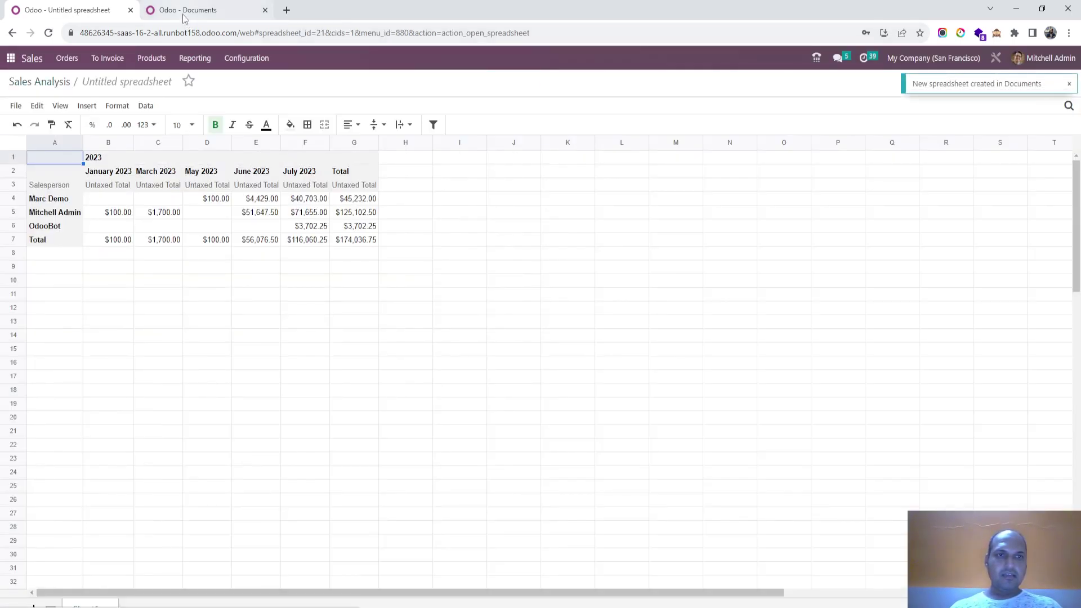
Step: Retitle the spreadsheet 'Sales Commission' and add a second blank sheet
left_click(125, 83)
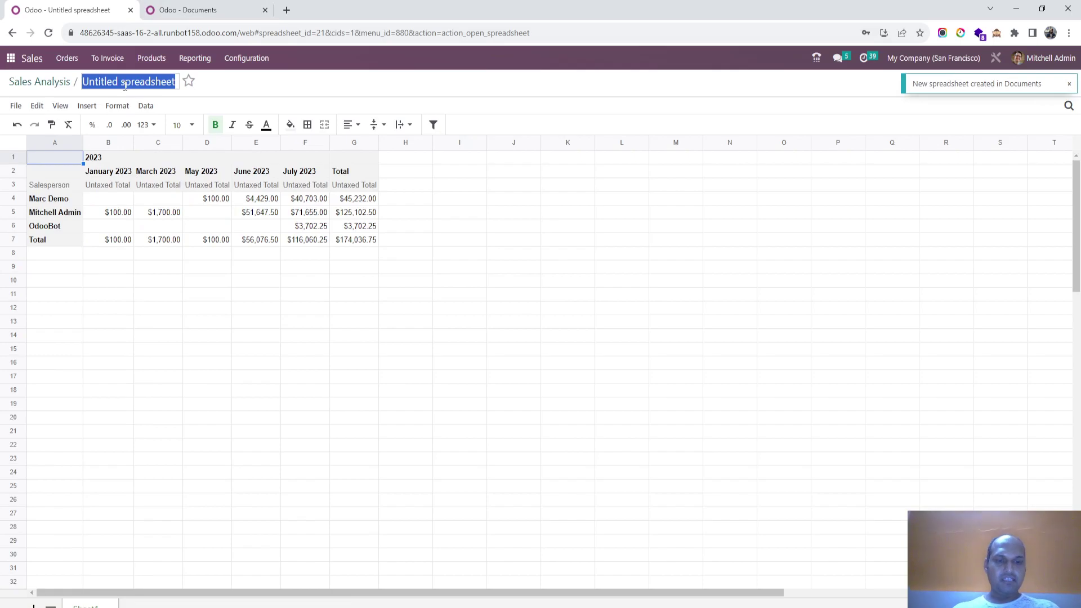
type("Sales COmm")
key("BackSpace")
key("BackSpace")
key("BackSpace")
type("ommission")
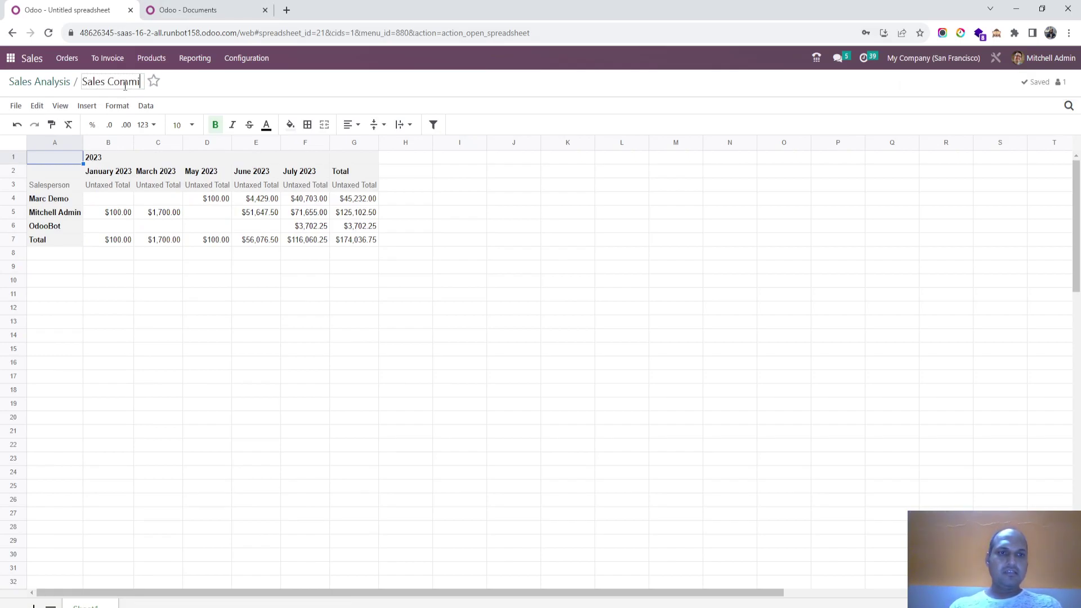
left_click(154, 254)
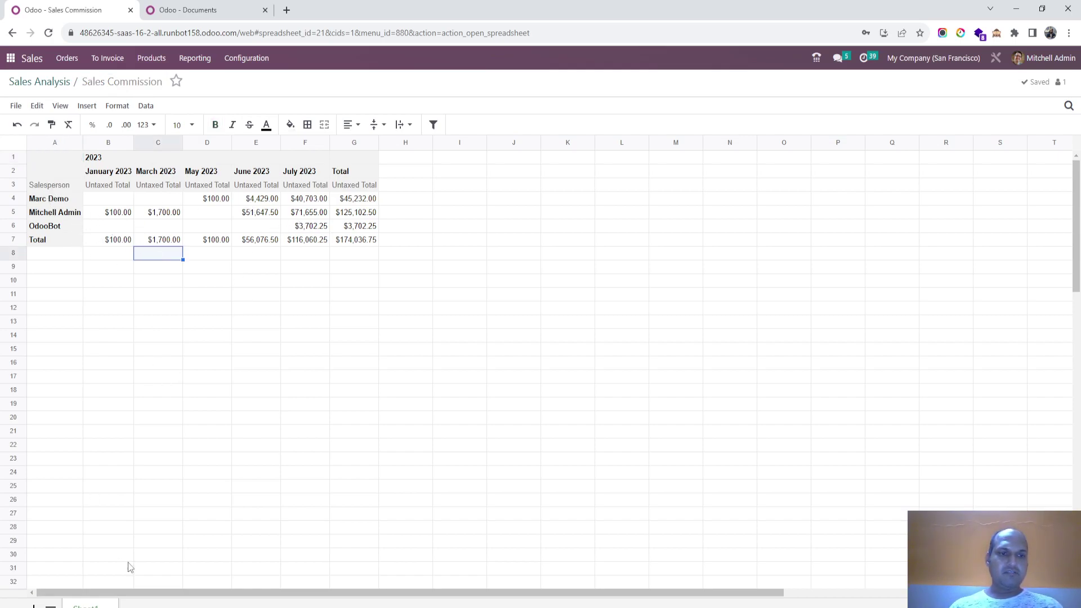
left_click(34, 606)
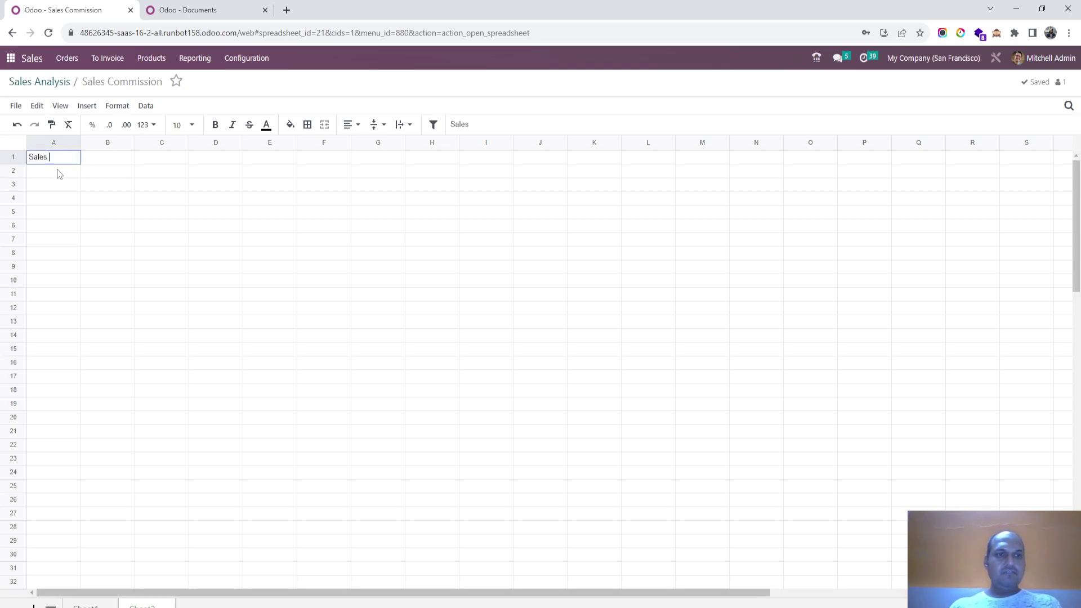
Step: Enter the headers 'Sales Person' and 'Commission' in A1 and B1 of Sheet2
type("Sales Person")
key("Tab")
type("Commission")
left_click(58, 174)
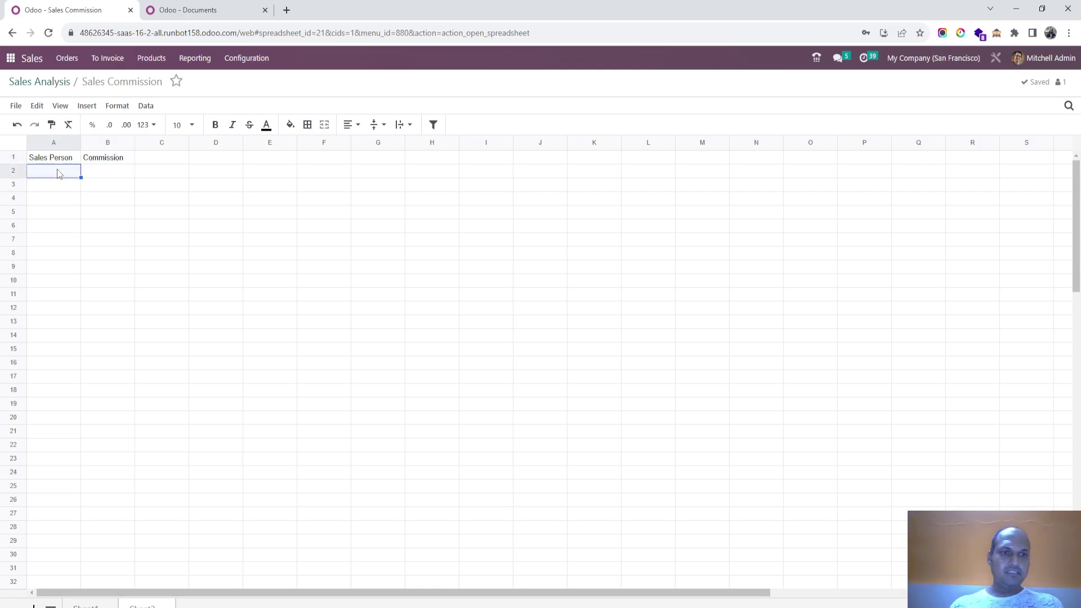
left_click(86, 606)
left_click(142, 606)
Step: Enter the two salespeople's names in cells A2 and A3
type("Marc")
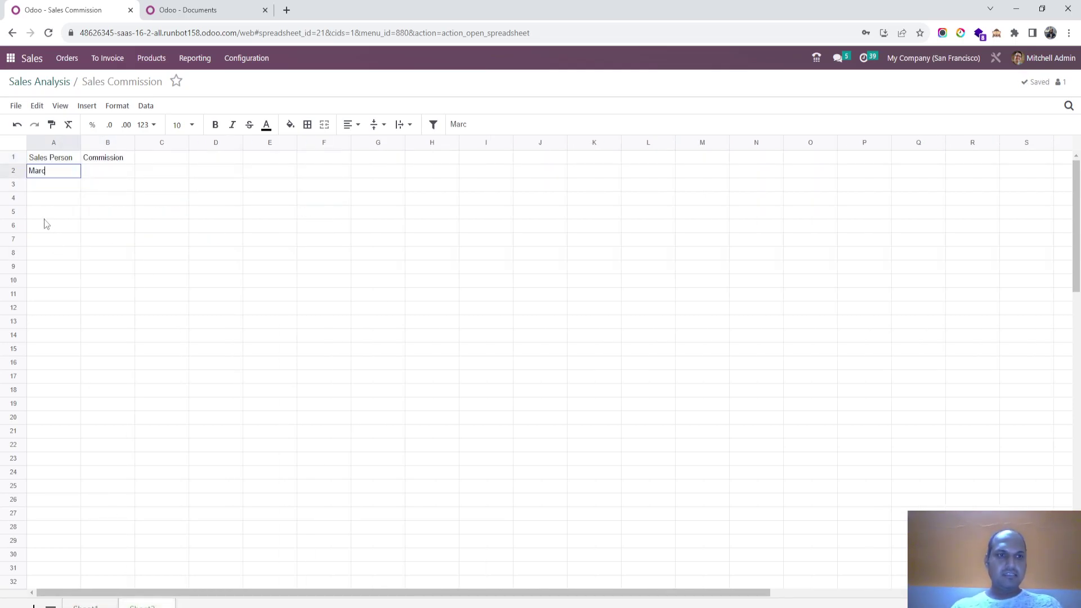
key("Return")
key("alt+Tab")
key("alt+Tab")
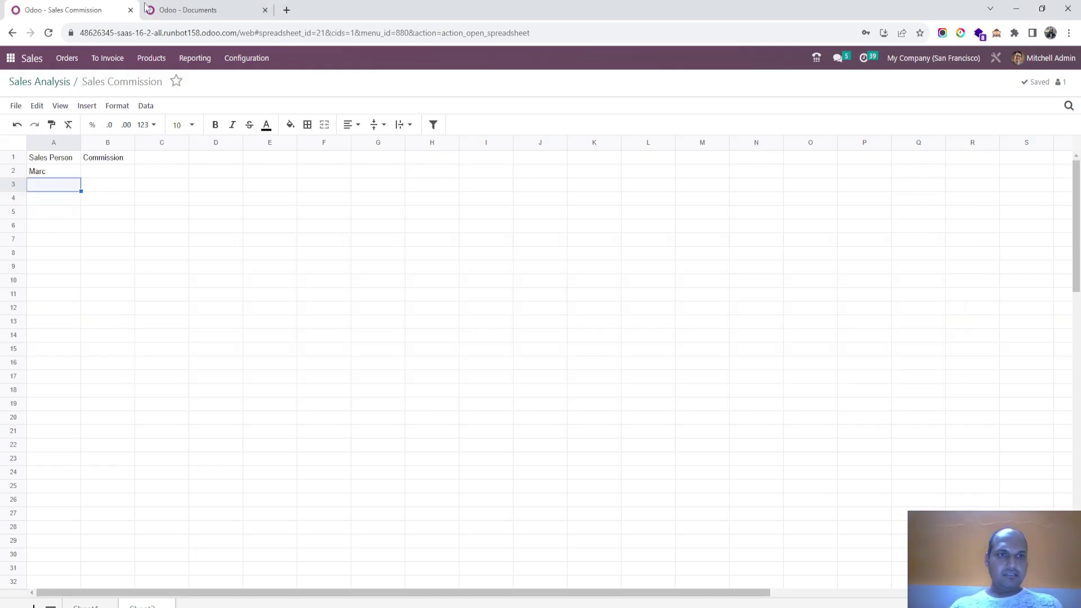
left_click(180, 10)
left_click(98, 9)
left_click(111, 602)
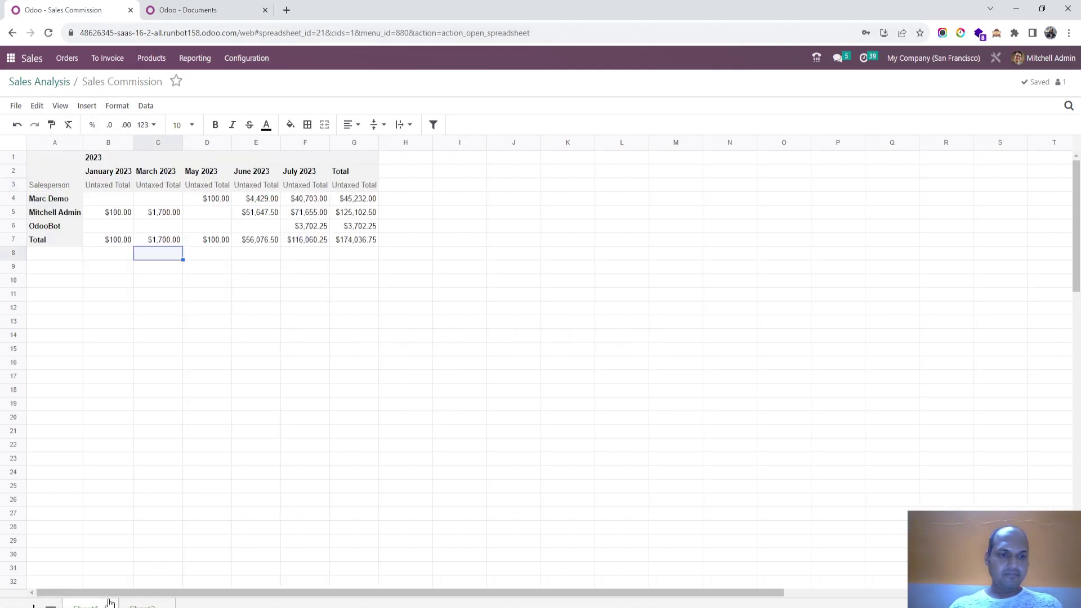
left_click(140, 605)
type("Mi")
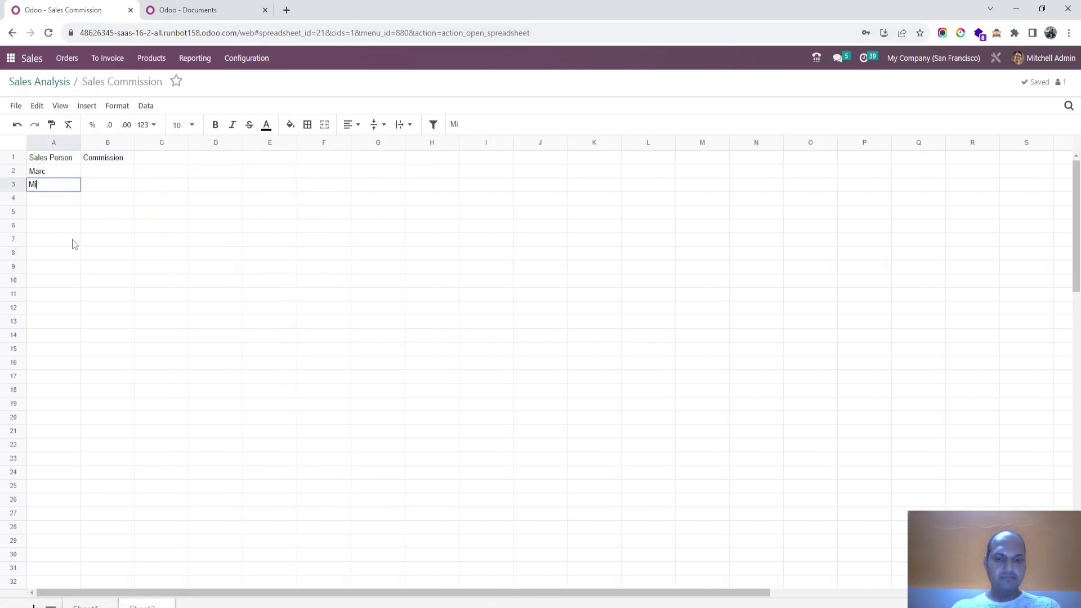
type("tchelle")
key("Return")
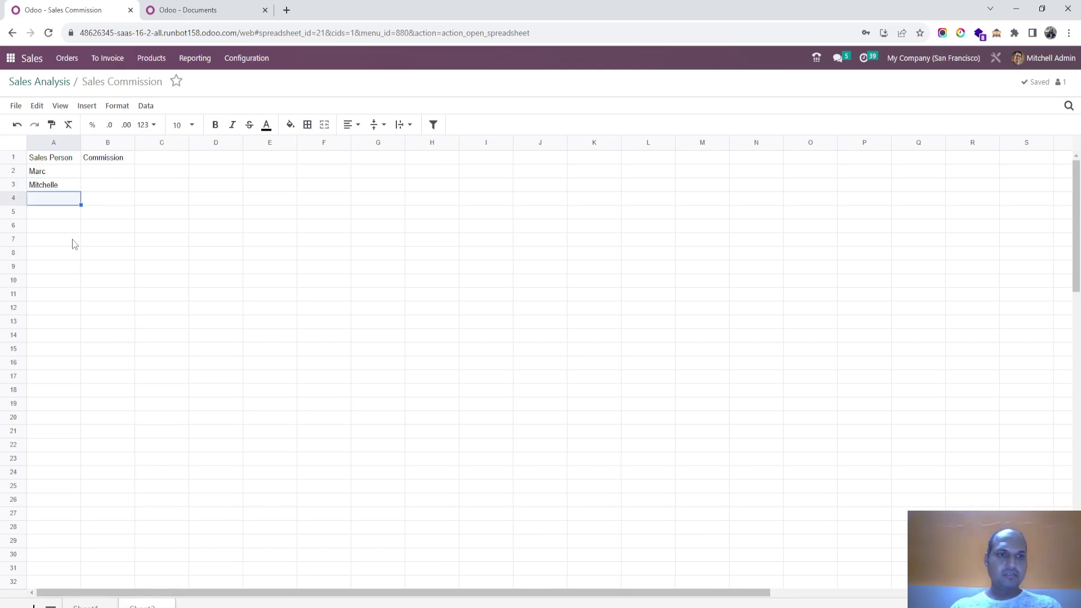
Step: Enter commission rates 5 and 7 in B2 and B3
left_click(121, 174)
type("5")
key("Return")
type("7")
key("Return")
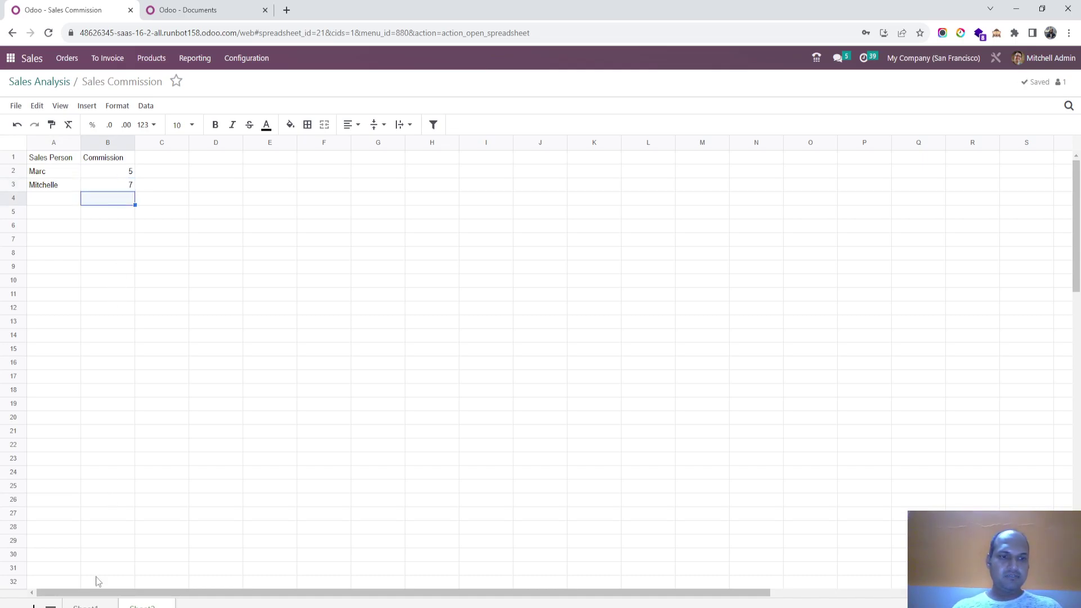
left_click(85, 606)
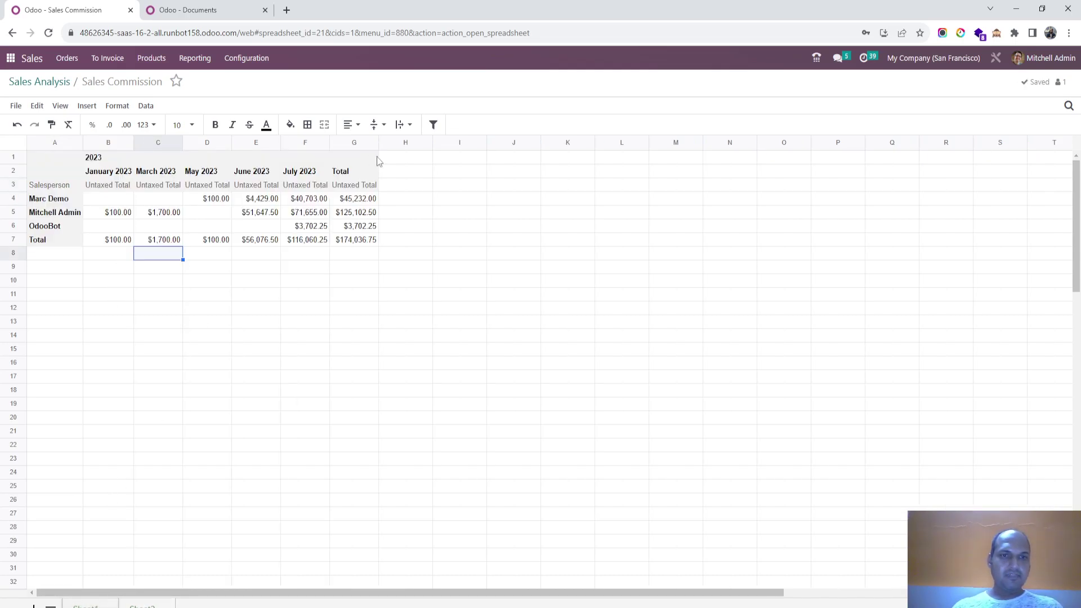
Step: Add a 'Commission Amount' header in H3 and auto-fit column H
left_click(403, 185)
type("Commission Amount")
key("Return")
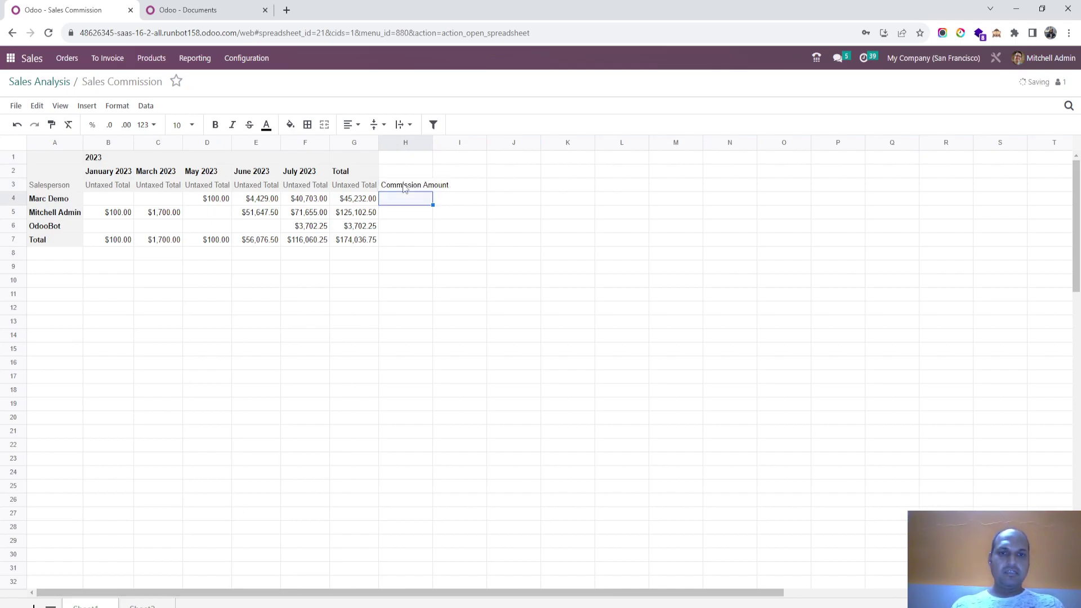
double_click(433, 144)
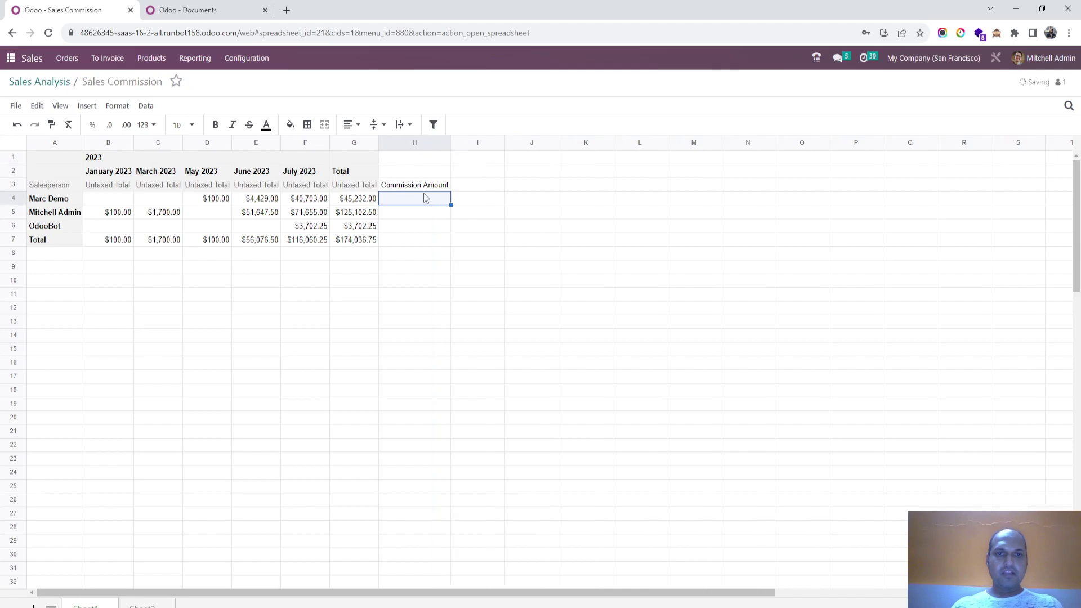
Step: Enter the formula =(G4*Sheet2!B2)/100 in H4
type("=")
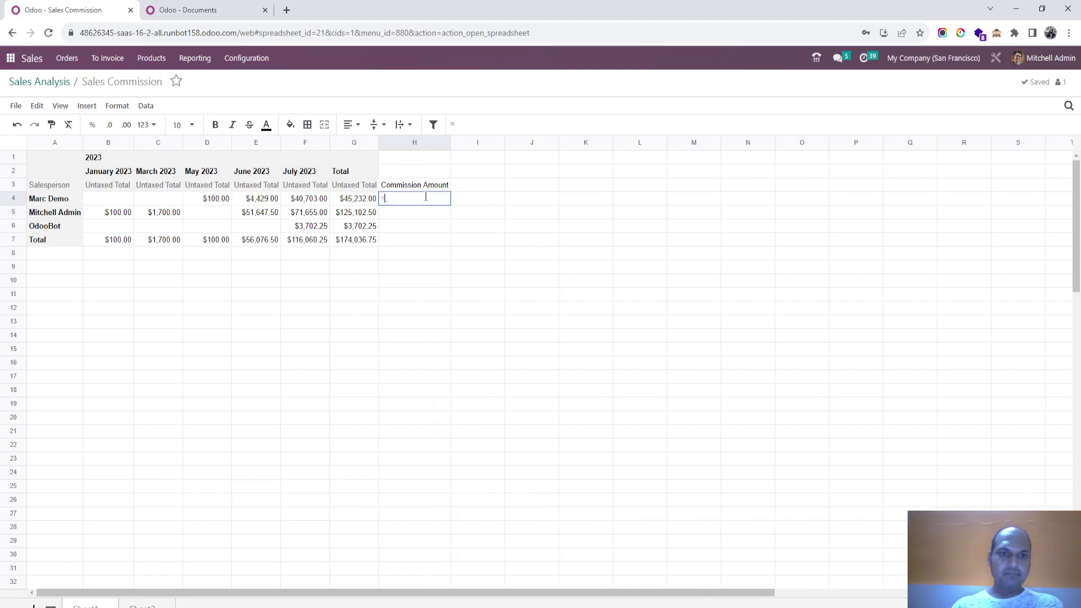
type("G4*")
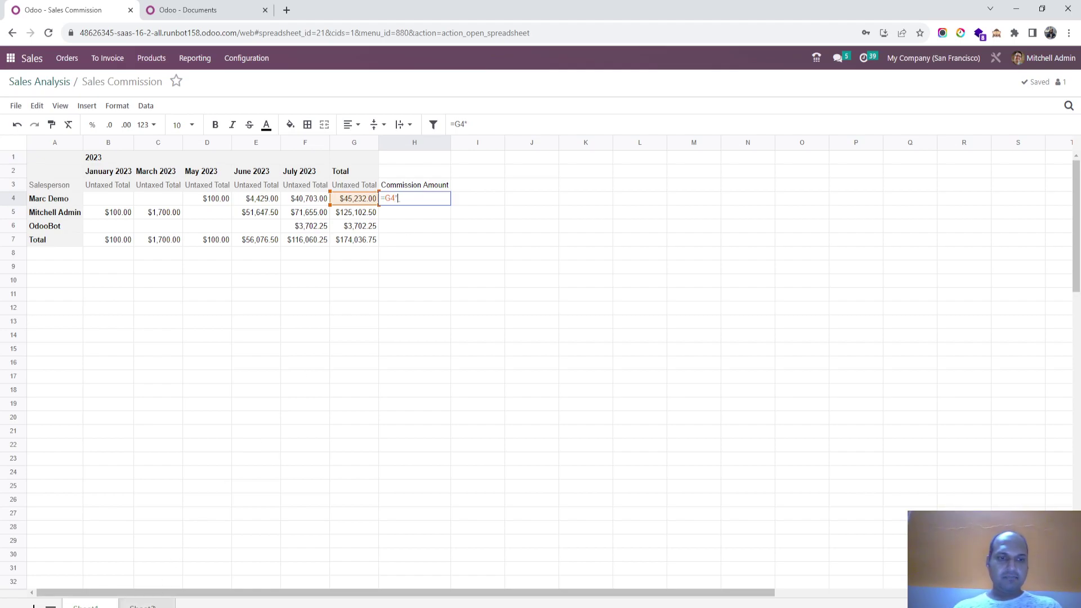
left_click(142, 606)
left_click(118, 175)
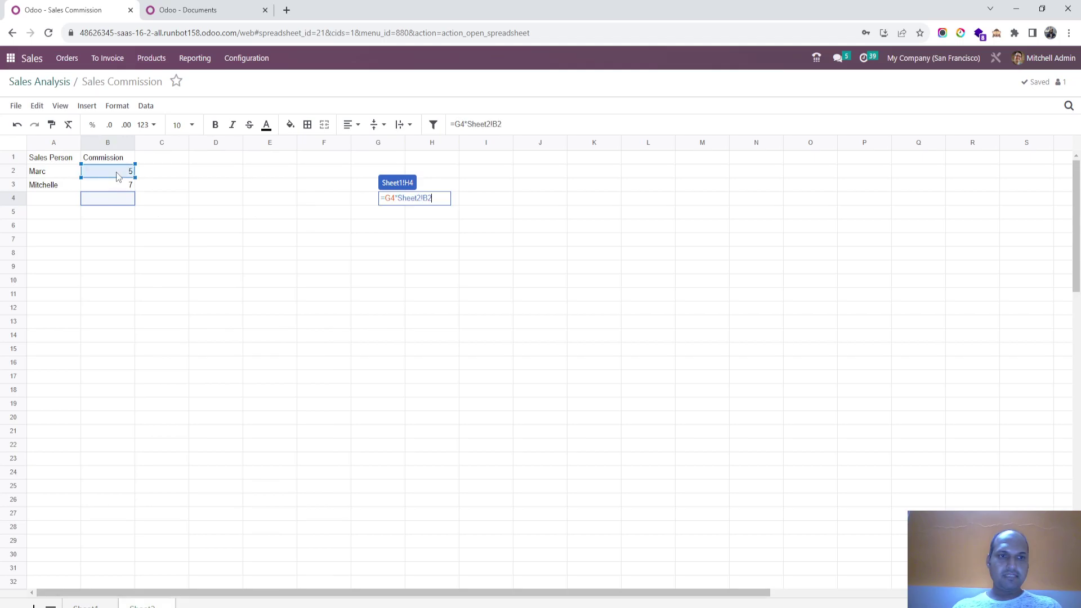
key("Return")
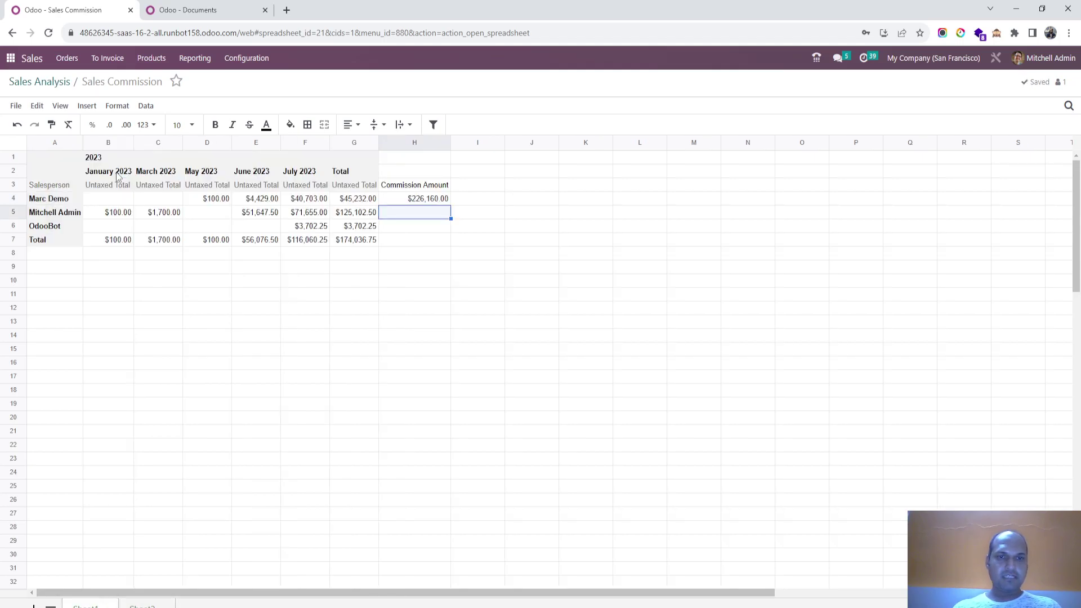
left_click(431, 200)
left_click(457, 124)
type("(")
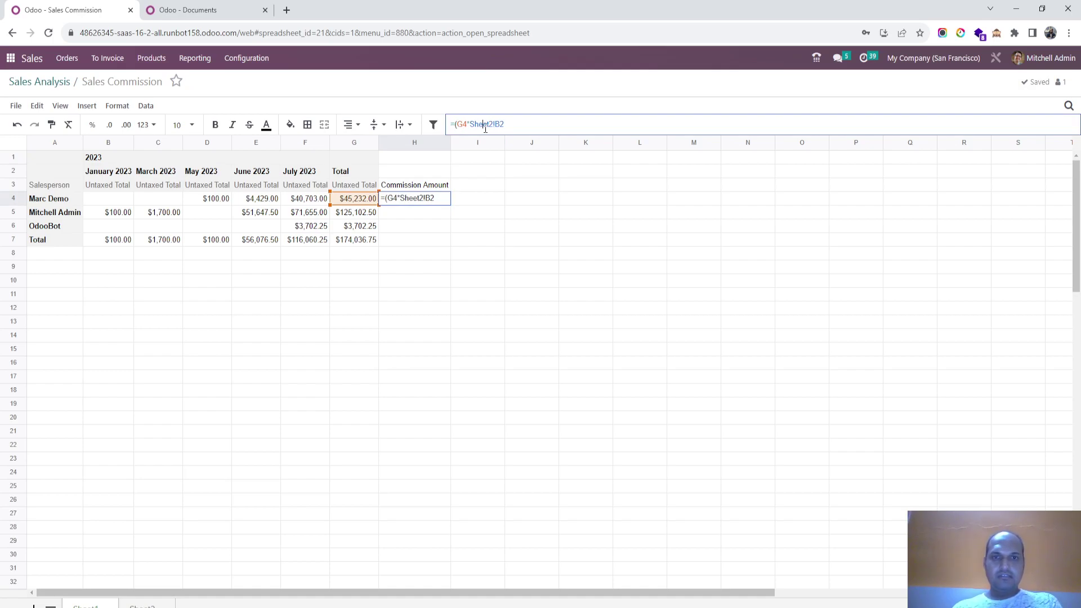
type(")/100")
key("Return")
Step: Copy the commission formula down into H5 and H6
key("Up")
key("Down")
key("ctrl+v")
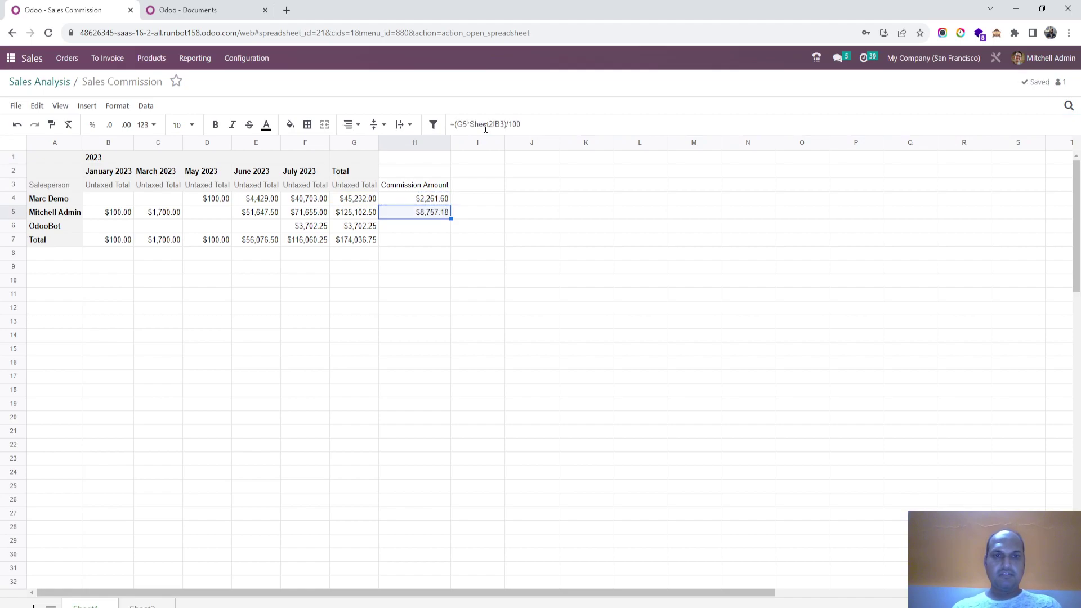
key("Down")
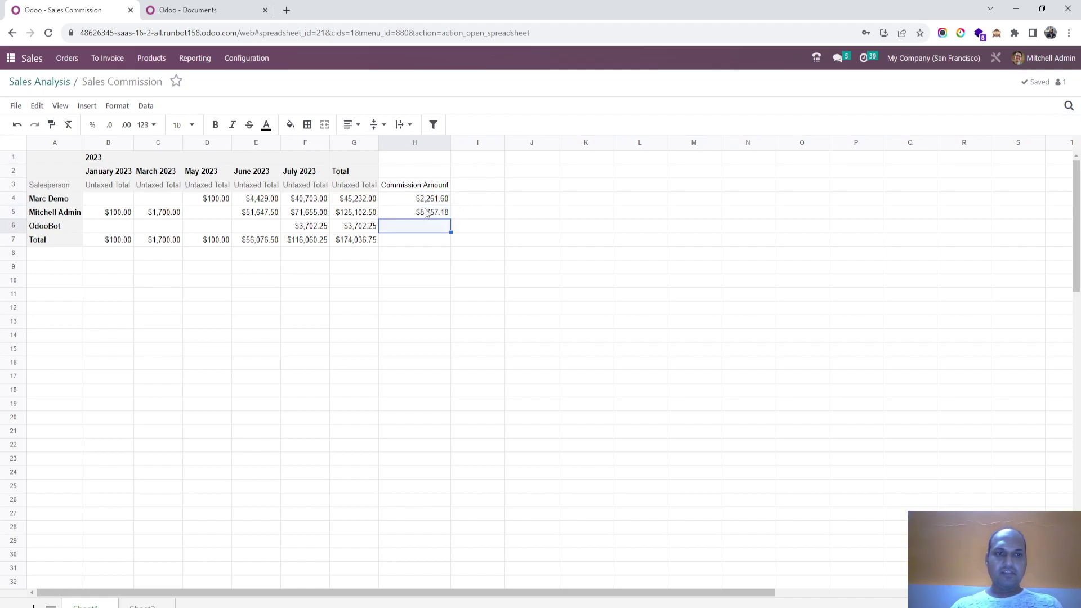
key("ctrl+v")
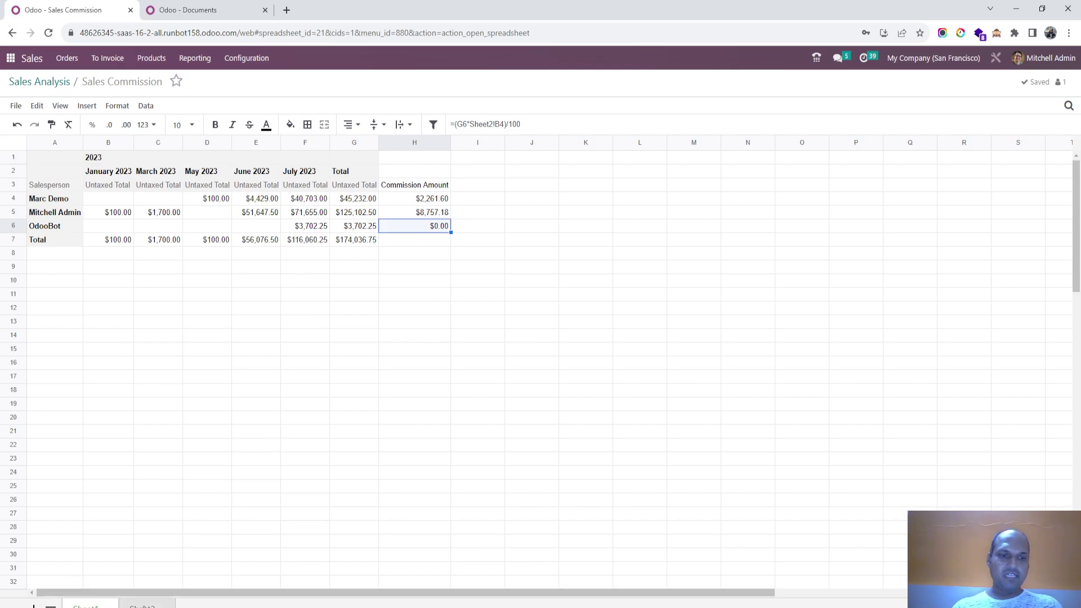
Step: Add Odoobot with a commission rate of 1 in row 4 of Sheet2
left_click(142, 606)
left_click(55, 202)
type("Odoobot")
key("Tab")
type("1")
key("Return")
left_click(96, 605)
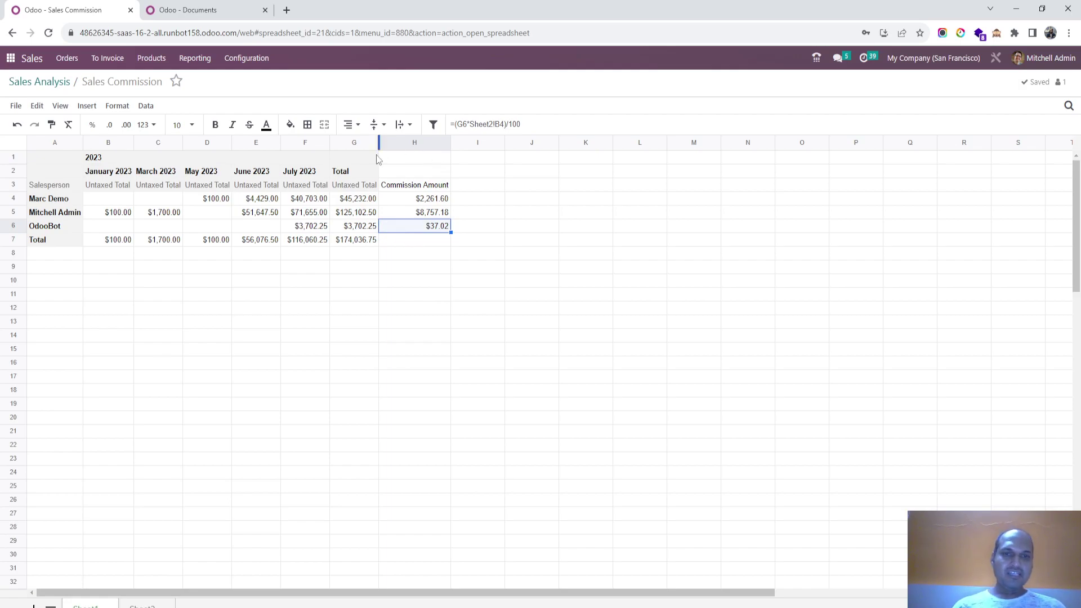
Step: Make the Commission Amount heading bold and widen column H
left_click(420, 189)
key("ctrl+b")
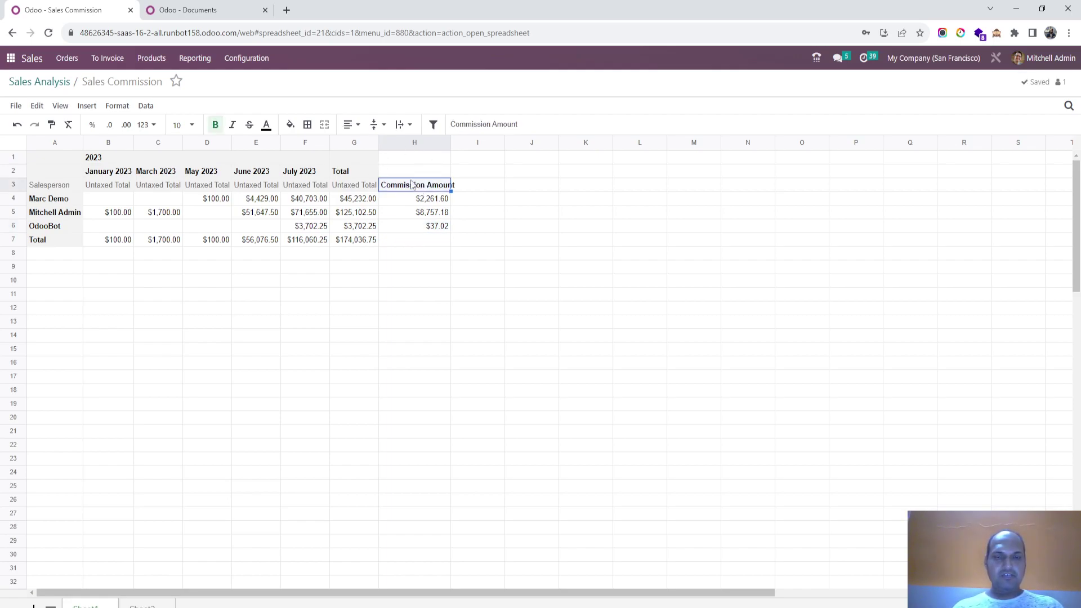
left_click_drag(450, 143, 457, 143)
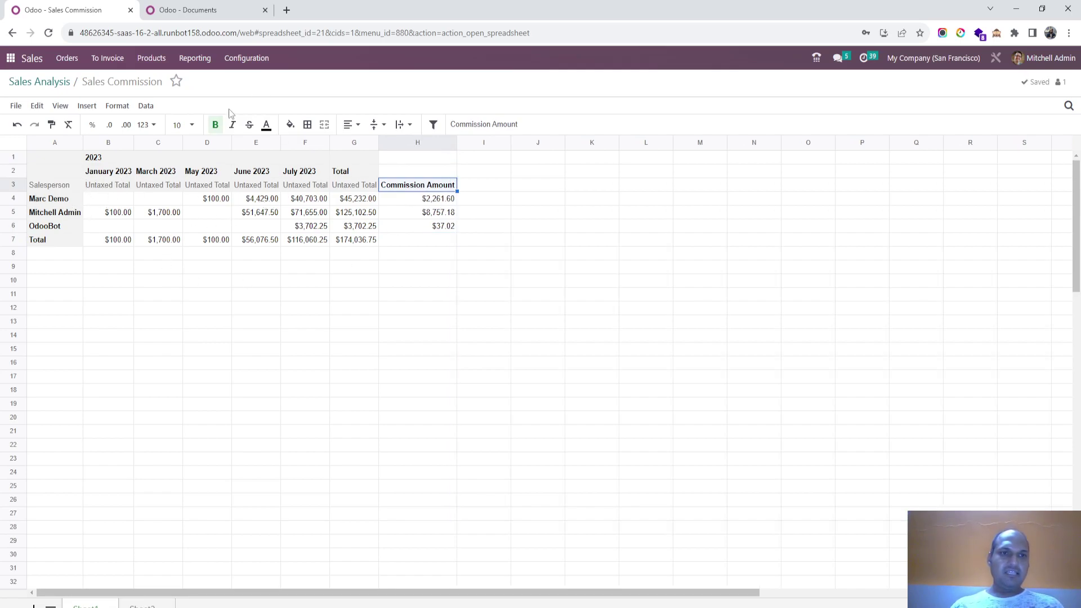
Step: Open the Sales app's Quotations list in the Documents browser tab
left_click(181, 12)
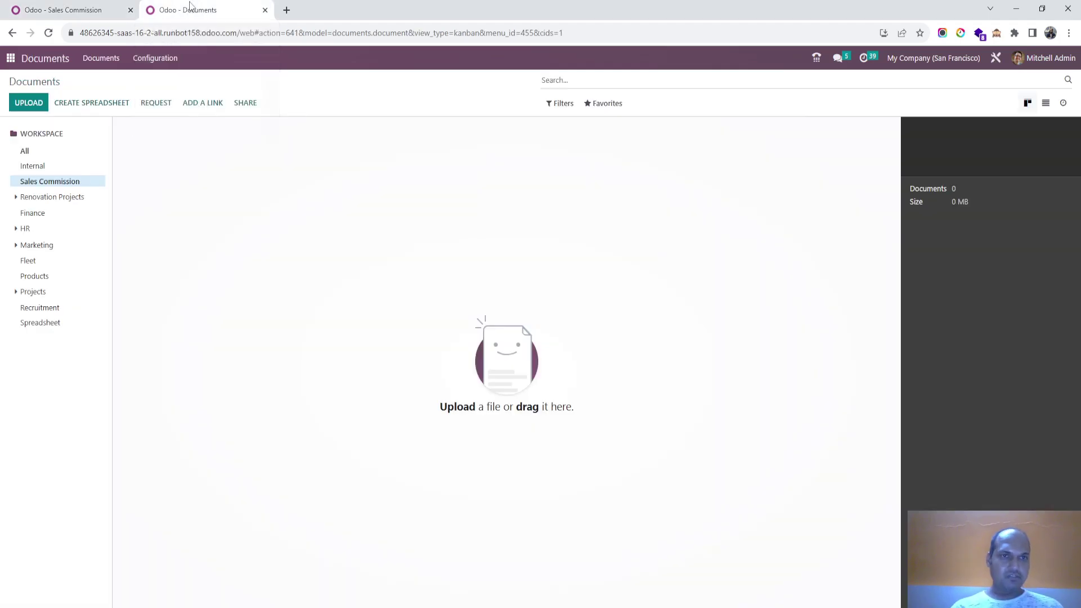
left_click(10, 58)
type("sale")
key("Escape")
left_click(75, 16)
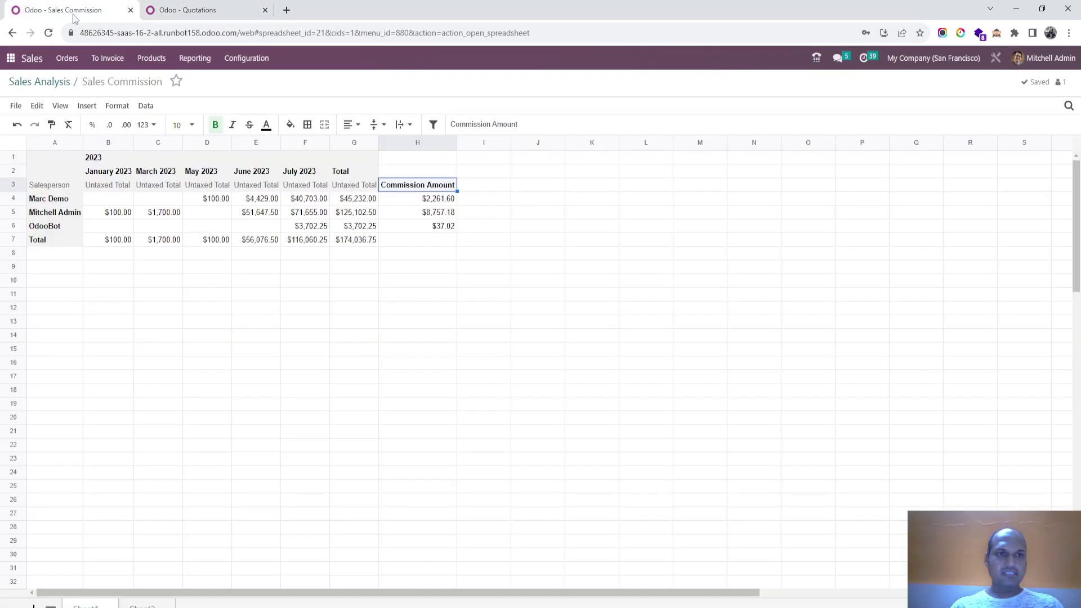
left_click(357, 200)
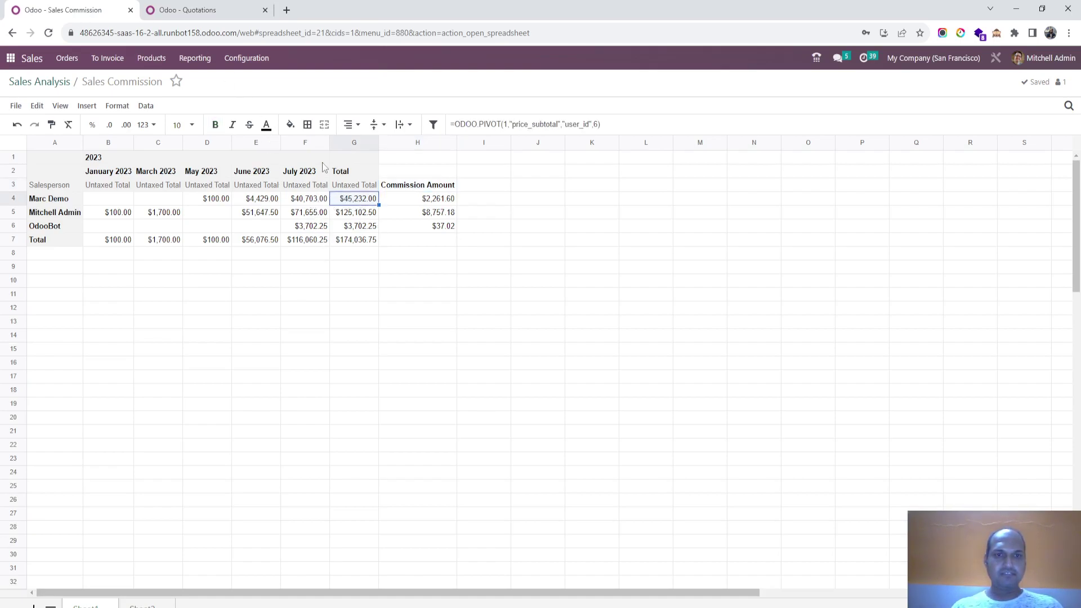
left_click(171, 15)
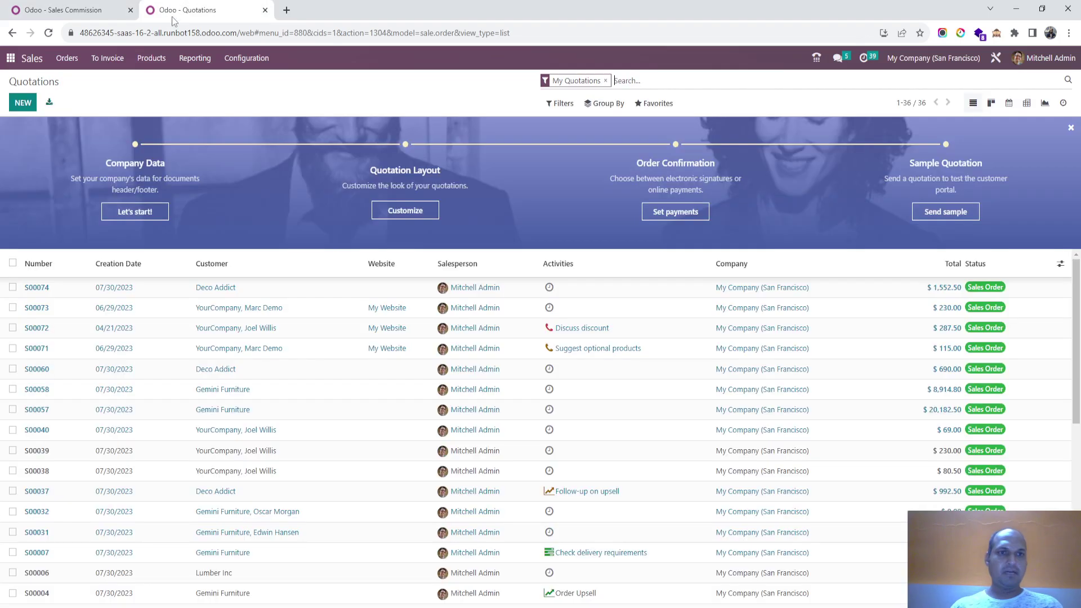
Step: Create a quotation for Deco Addict with one Bacon Burger at a unit price of 1,000
left_click(22, 107)
left_click(153, 204)
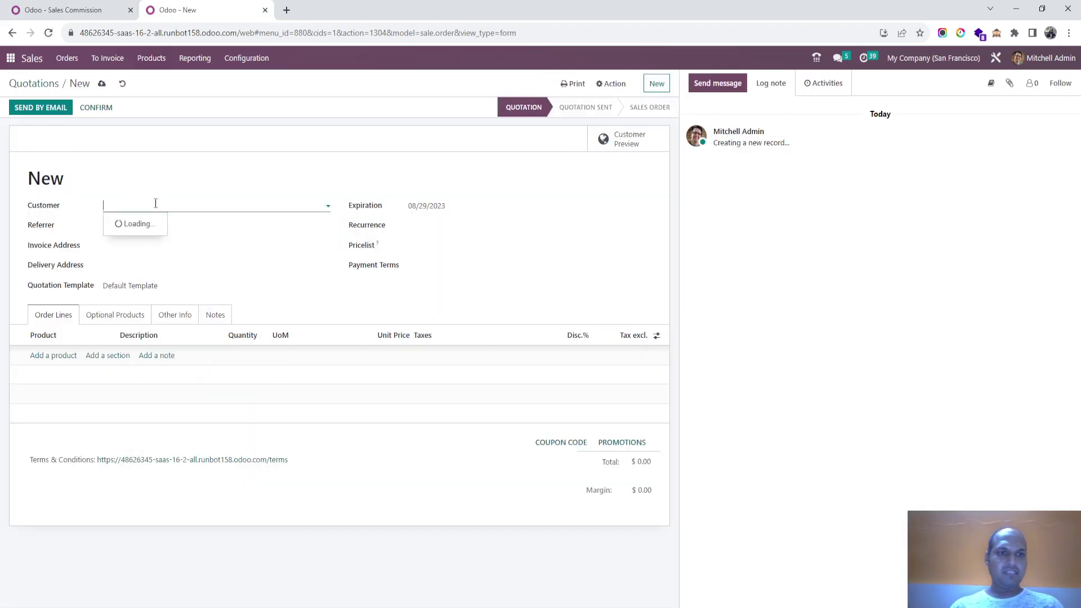
left_click(151, 238)
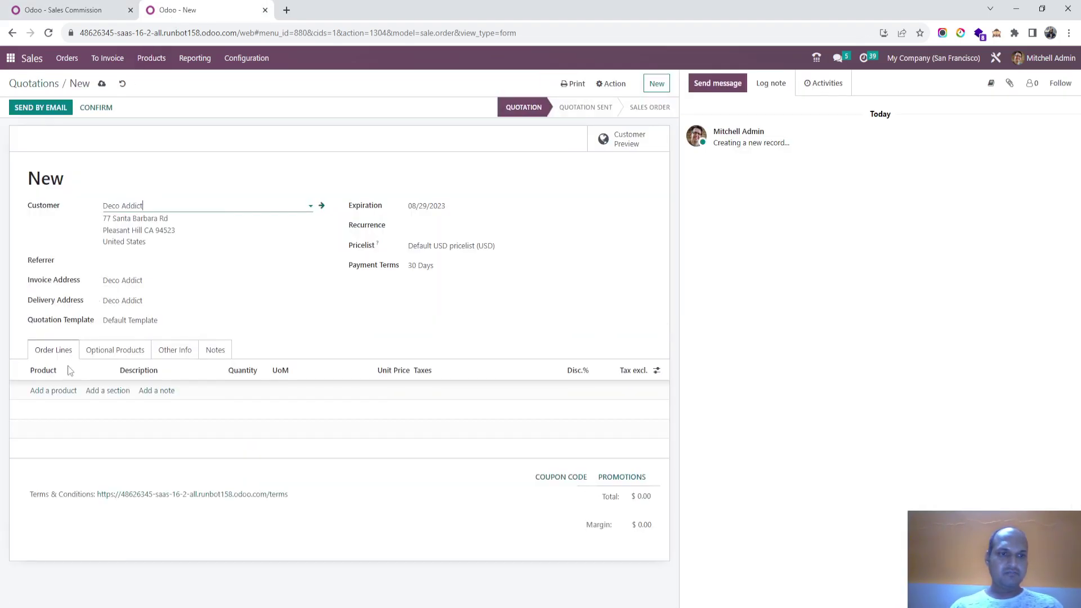
left_click(63, 390)
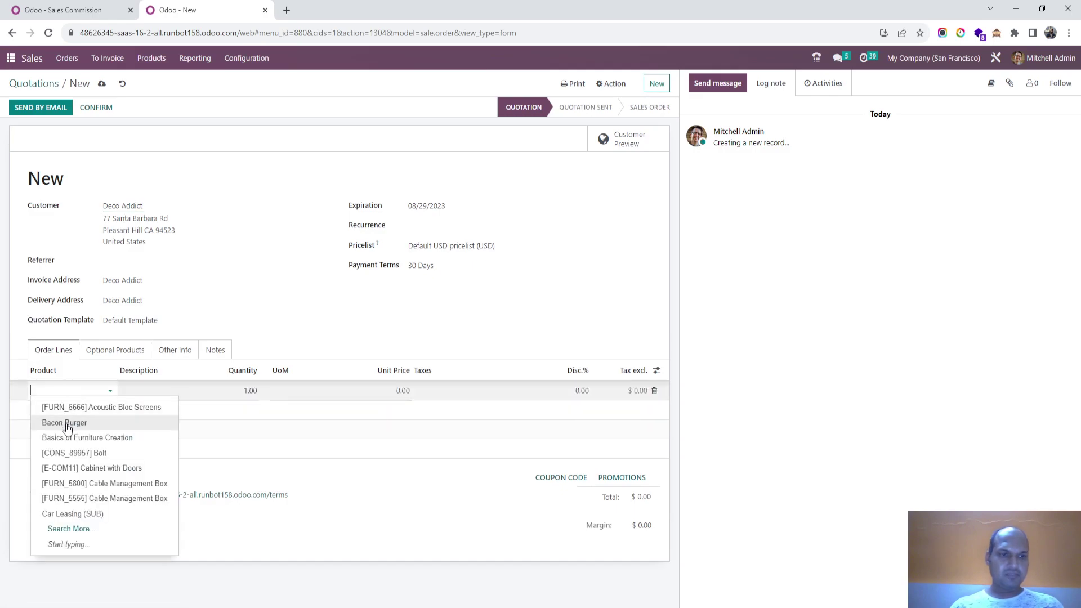
left_click(72, 423)
left_click(393, 390)
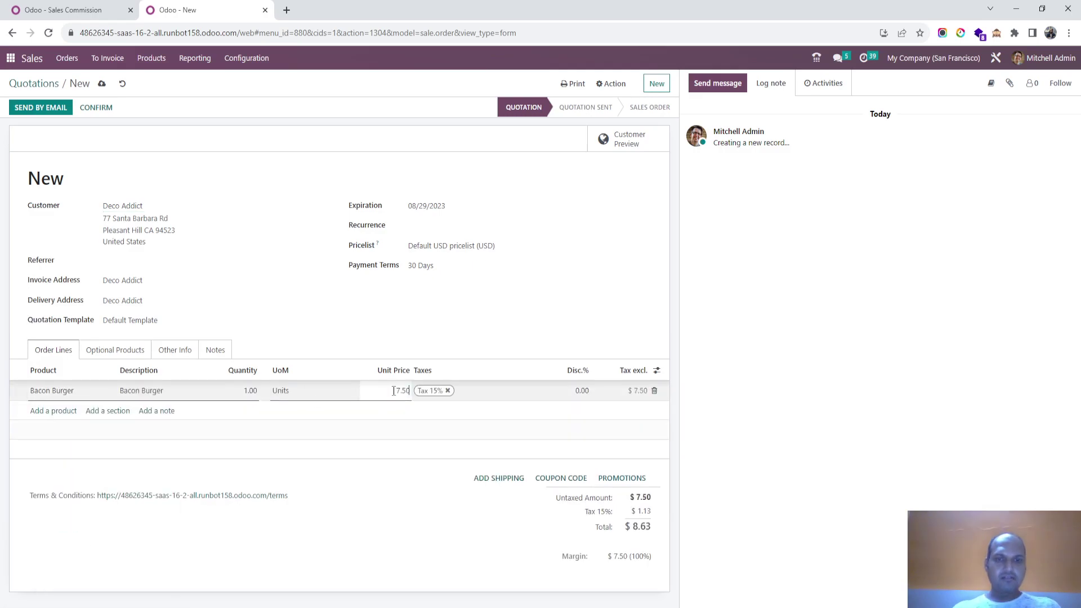
double_click(394, 390)
type("1000")
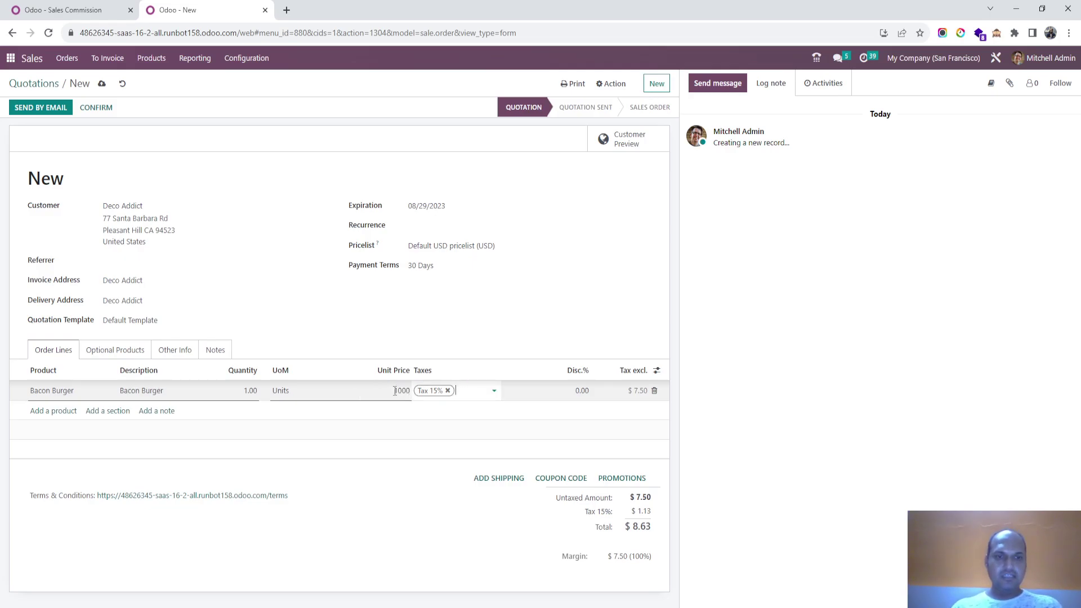
left_click(164, 350)
Step: Assign the demo salesperson and confirm the quotation as sales order S00079
left_click(149, 407)
type("ma")
left_click(151, 426)
left_click(92, 108)
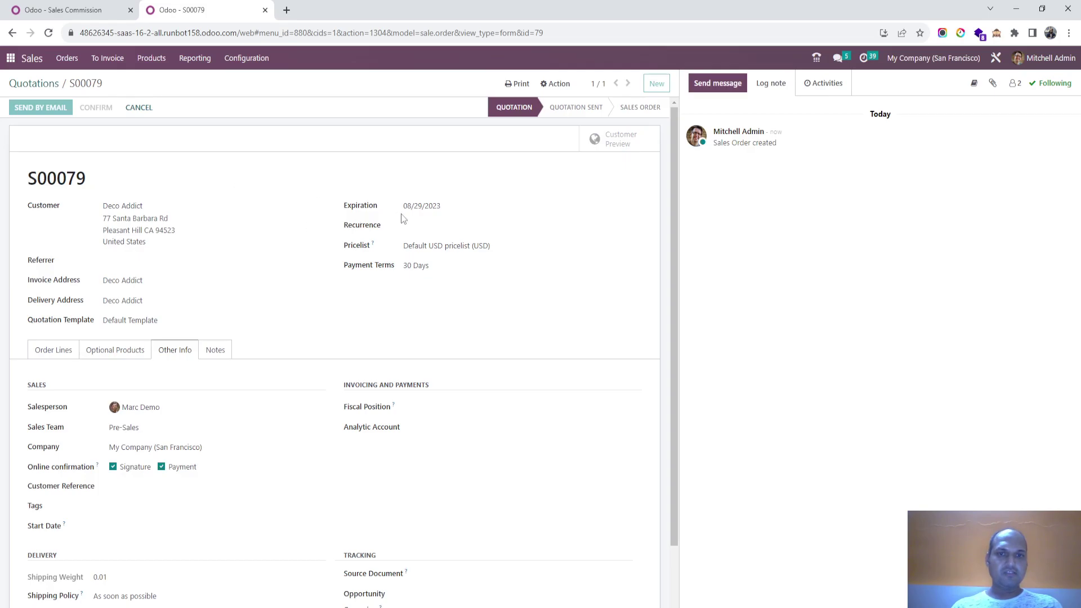
left_click(115, 10)
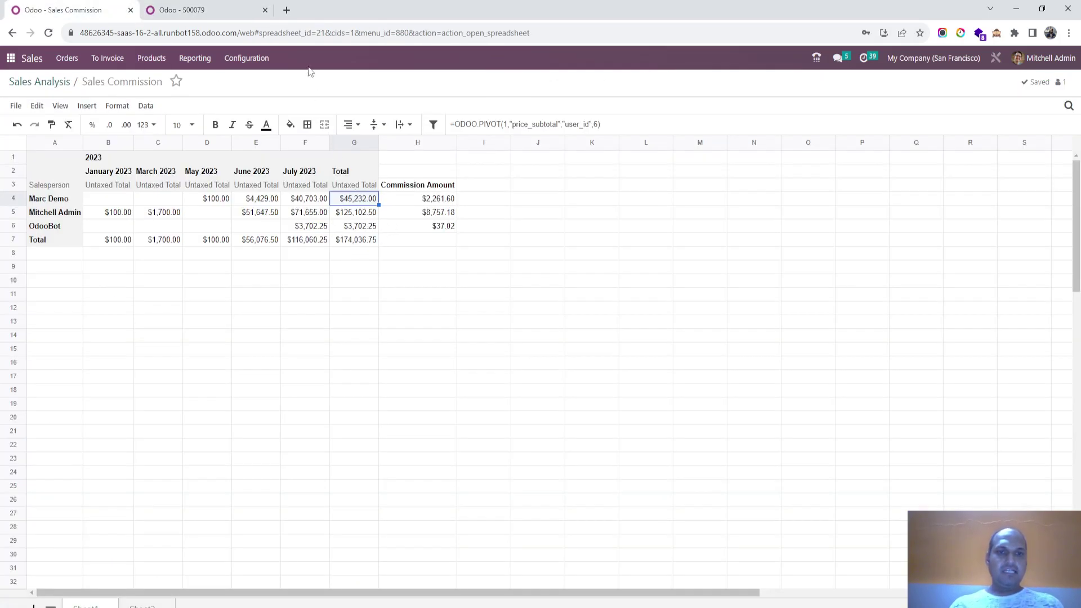
Step: Reload the spreadsheet and verify the demo salesperson's $46,232.00 total and $2,311.60 commission
left_click(301, 34)
key("Return")
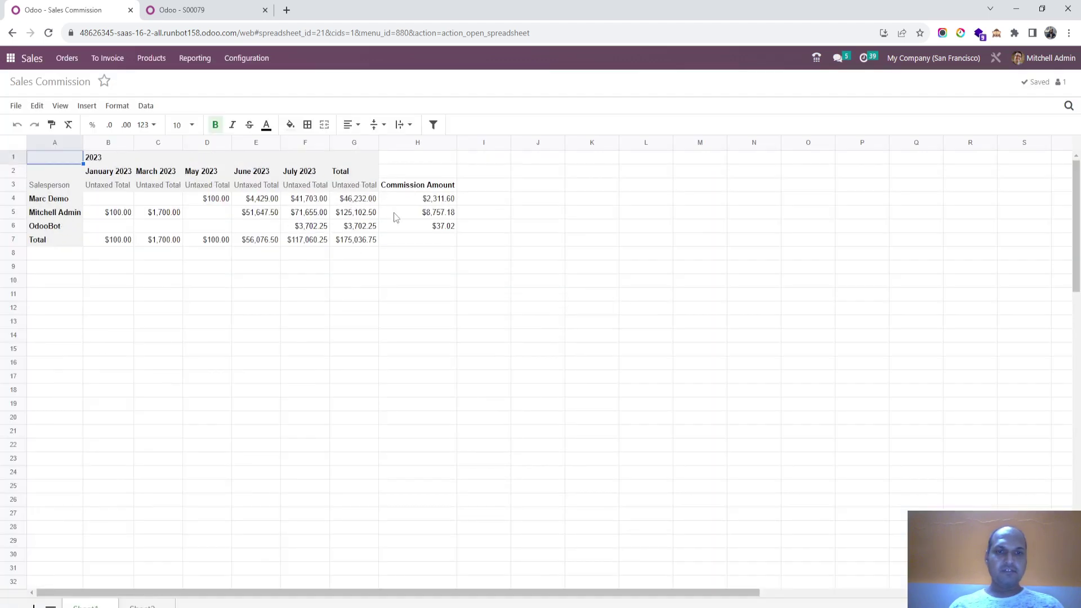
left_click(444, 203)
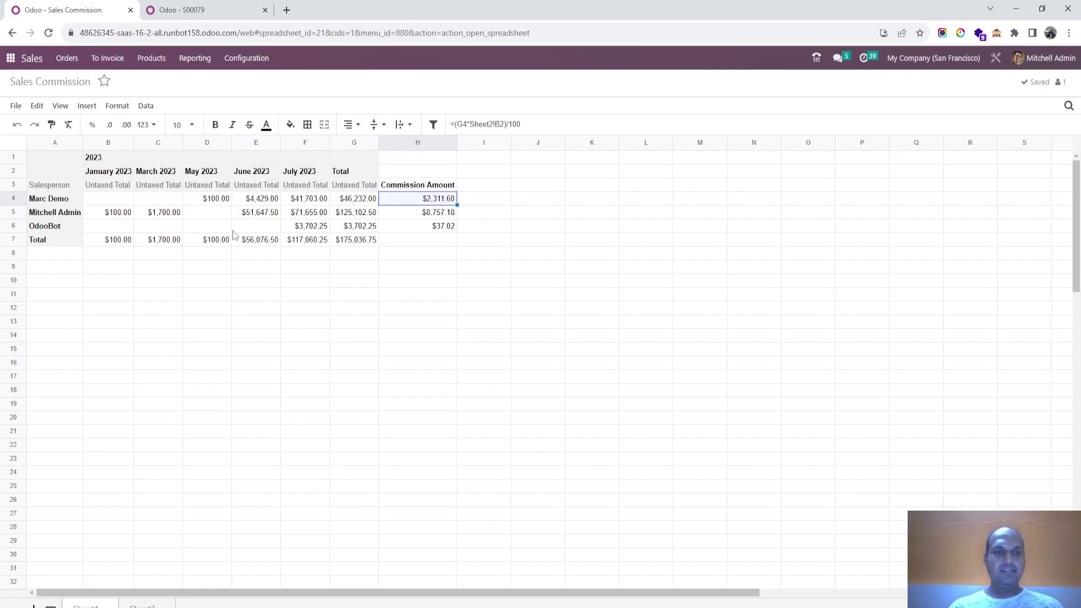
left_click(179, 10)
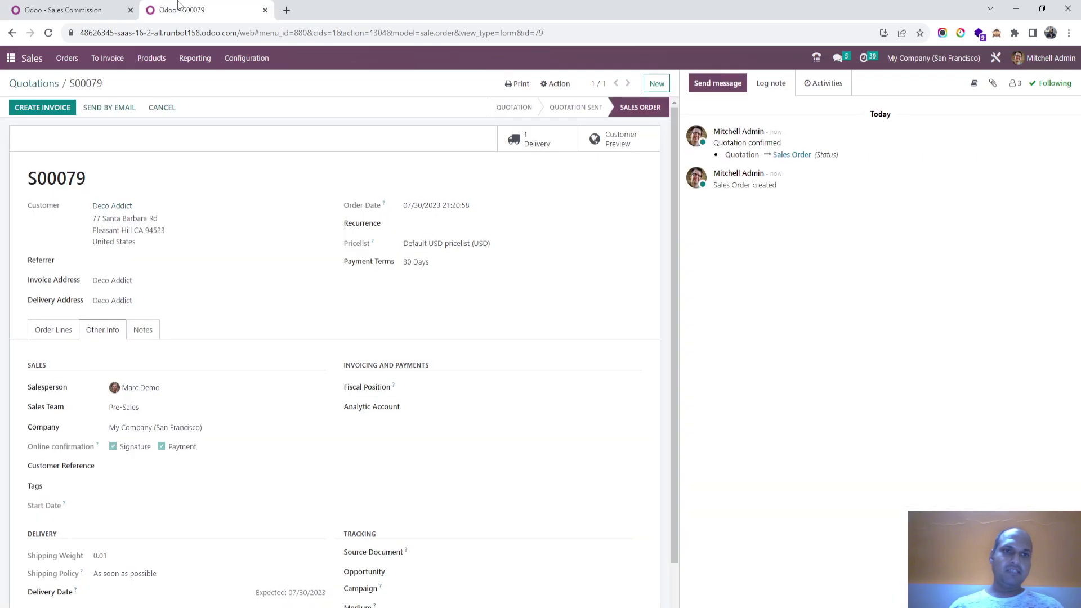
left_click(97, 11)
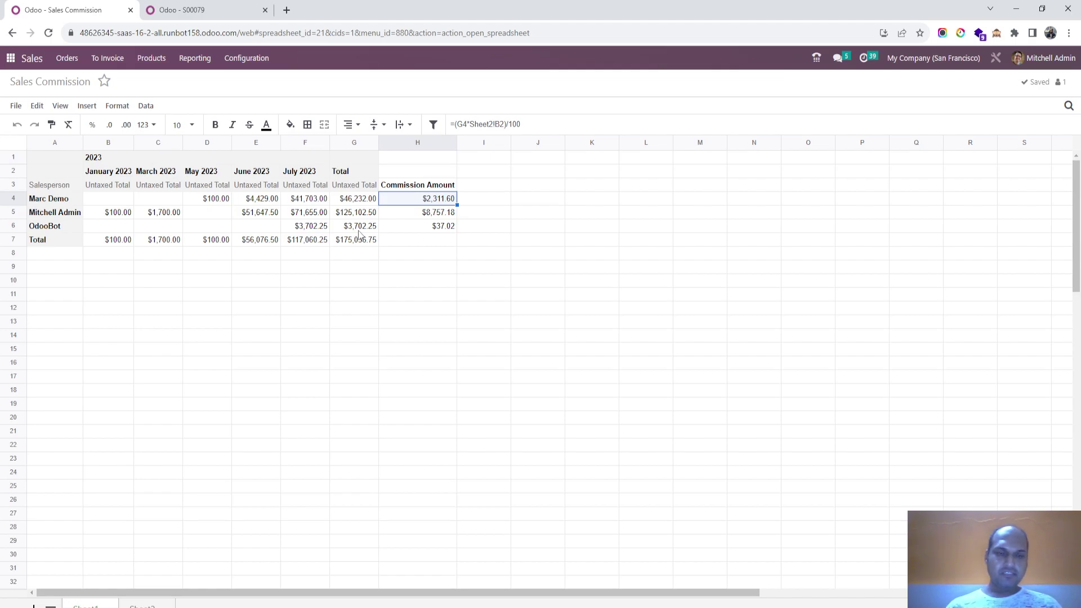
left_click(343, 200)
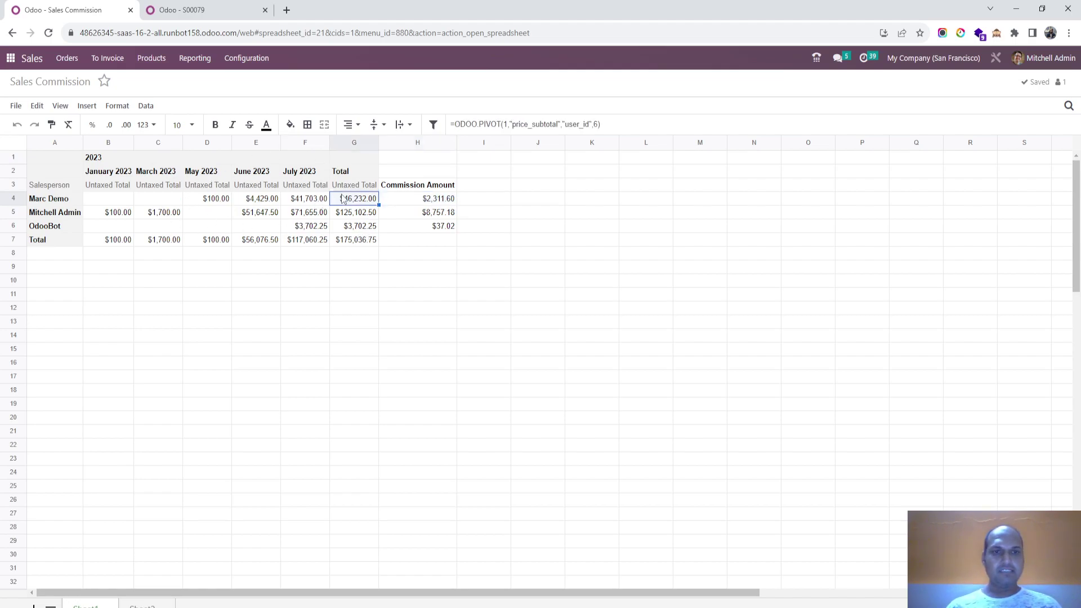
right_click(343, 200)
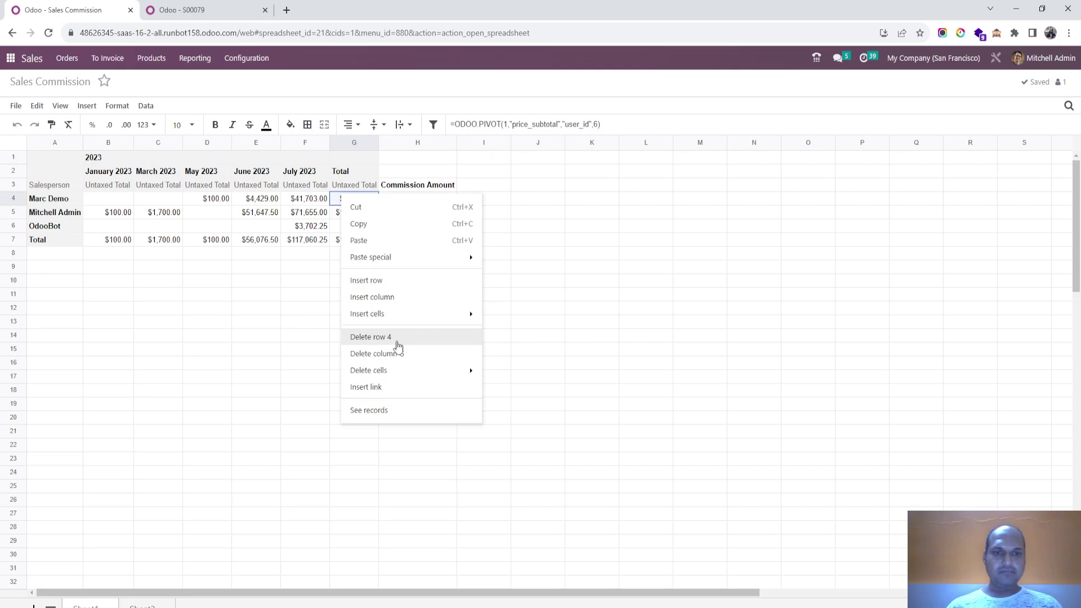
left_click(302, 283)
left_click(365, 202)
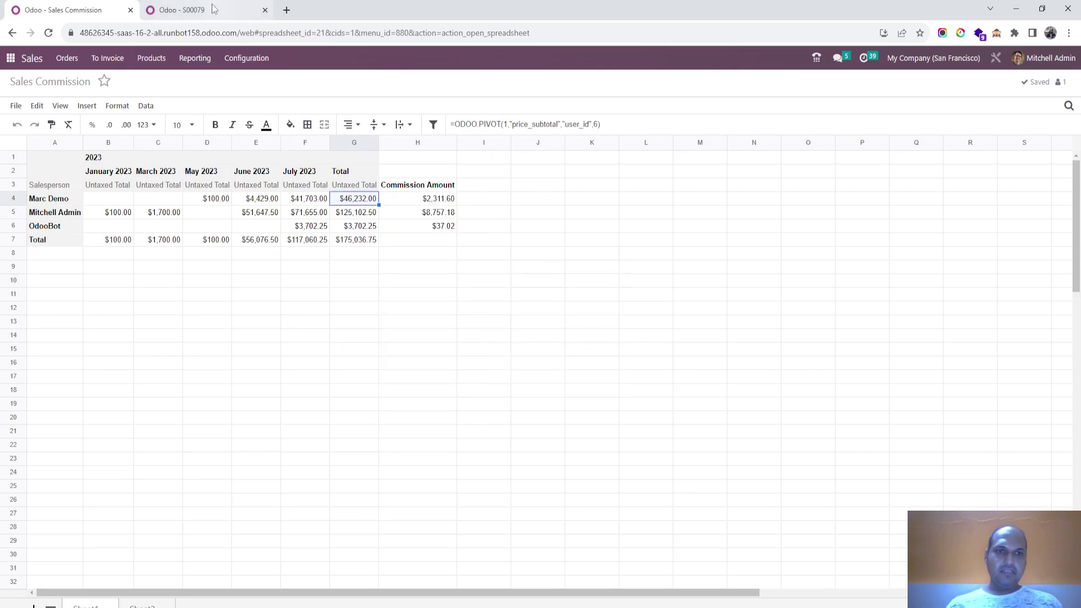
left_click(213, 8)
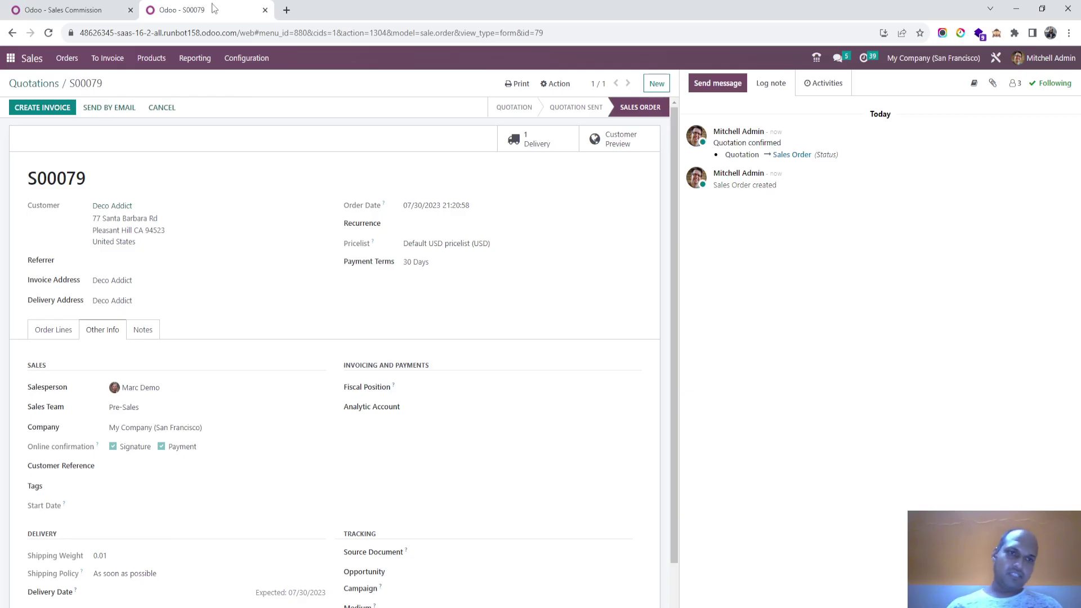
left_click(96, 12)
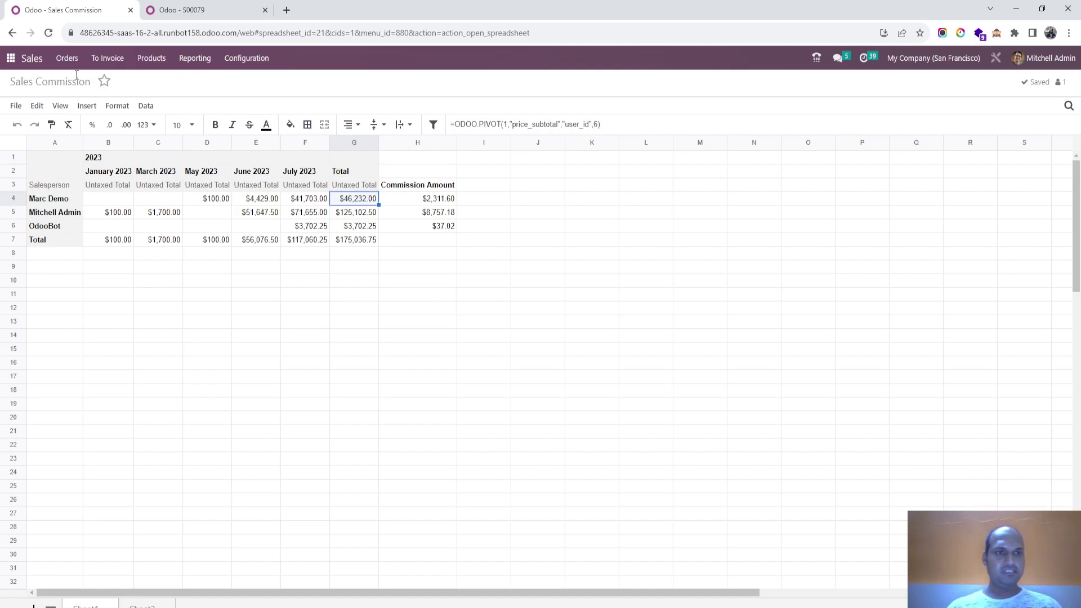
Step: In Documents, move the Sales Commission spreadsheet to the Sales Commission workspace
left_click(10, 59)
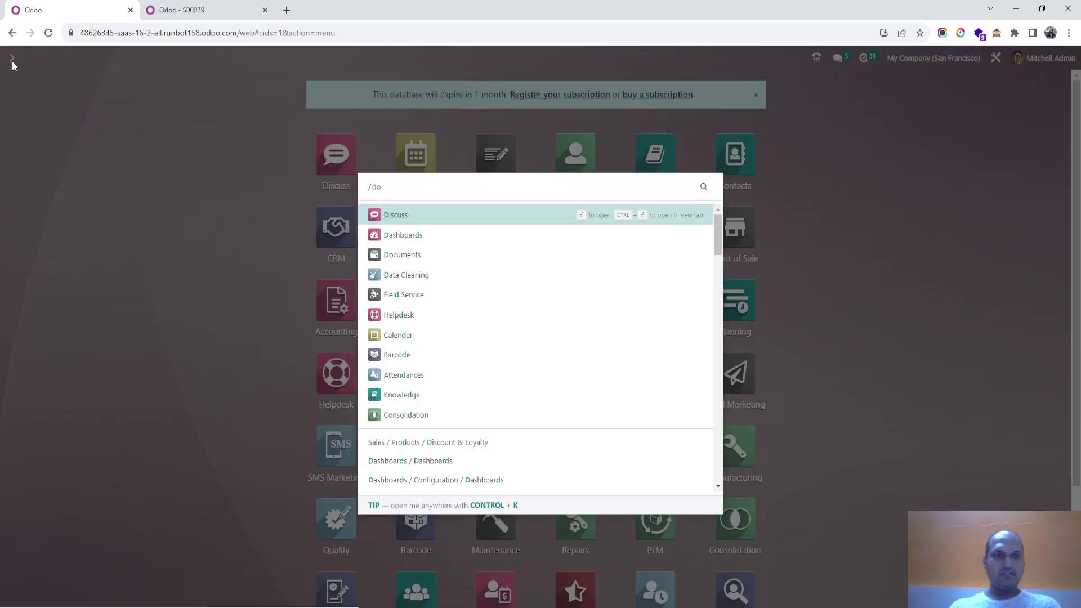
key("Escape")
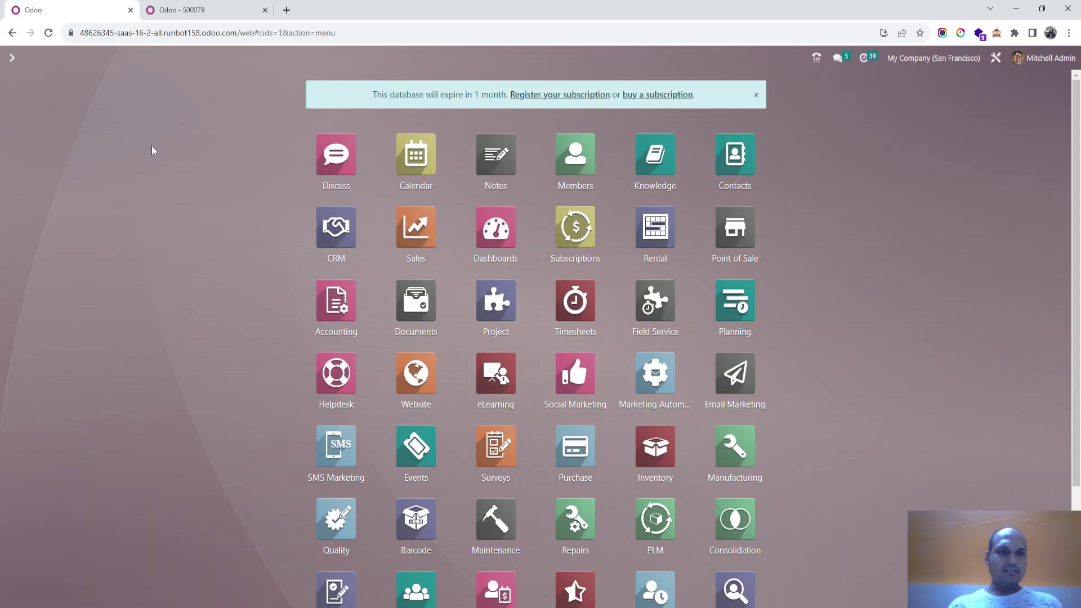
left_click(416, 300)
left_click(40, 325)
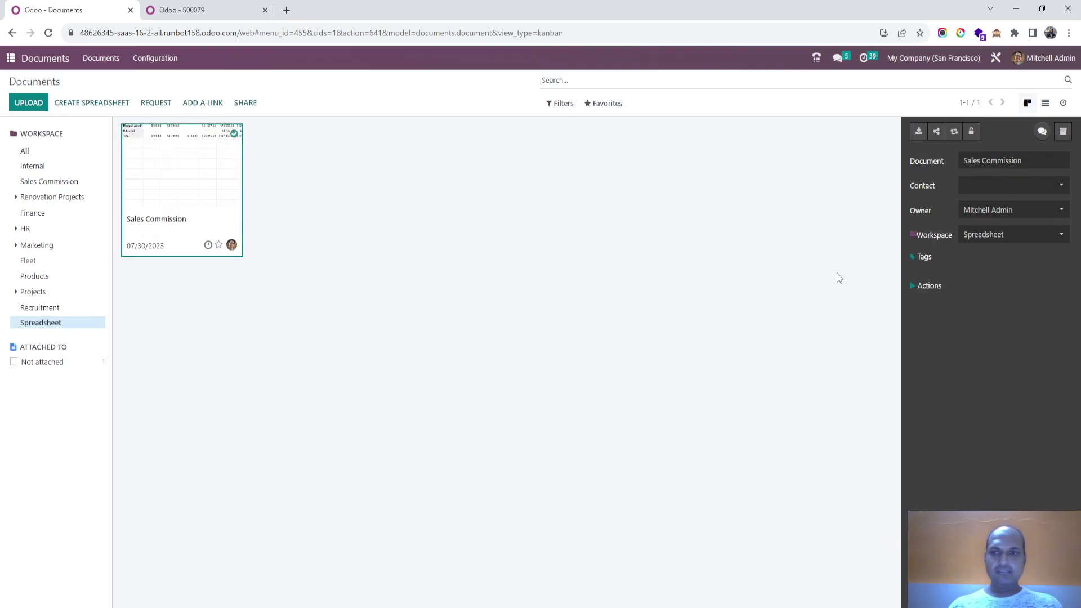
left_click(995, 237)
type("sales")
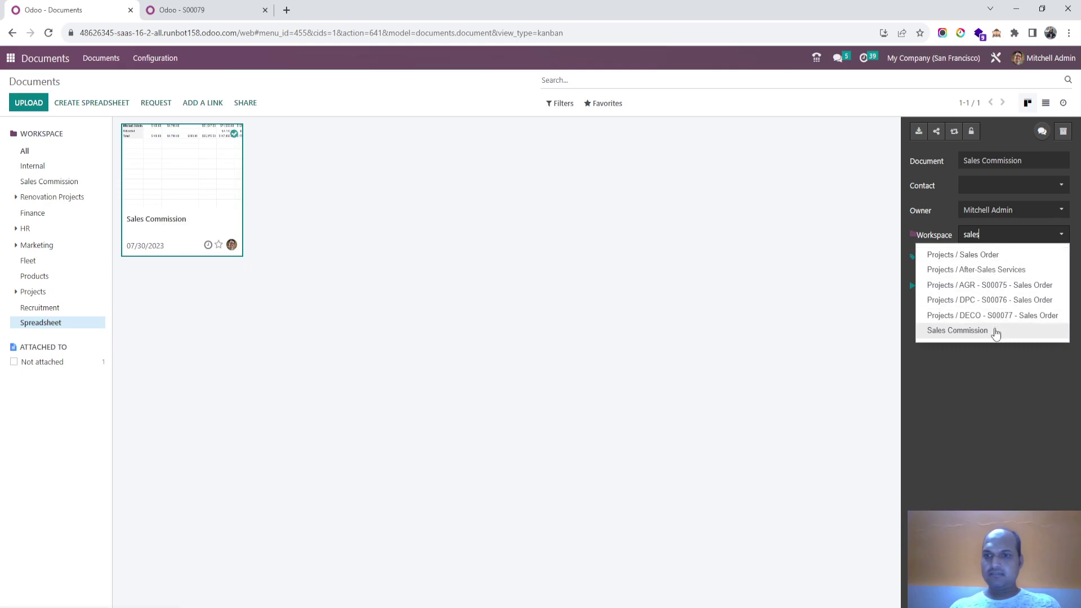
left_click(994, 329)
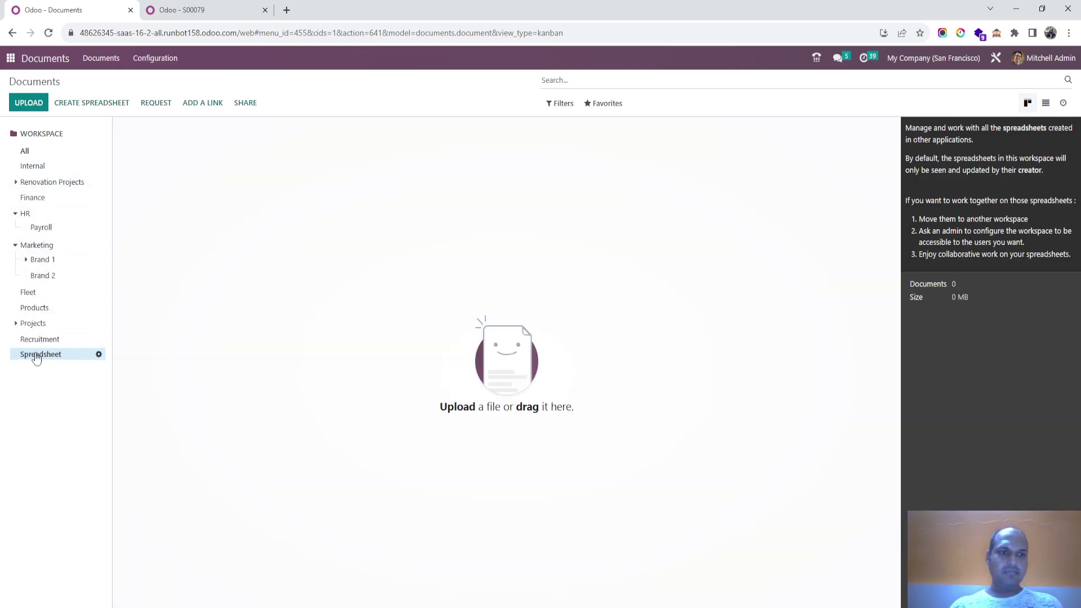
Step: Confirm the Spreadsheet workspace is empty and reopen the spreadsheet from All
left_click(56, 182)
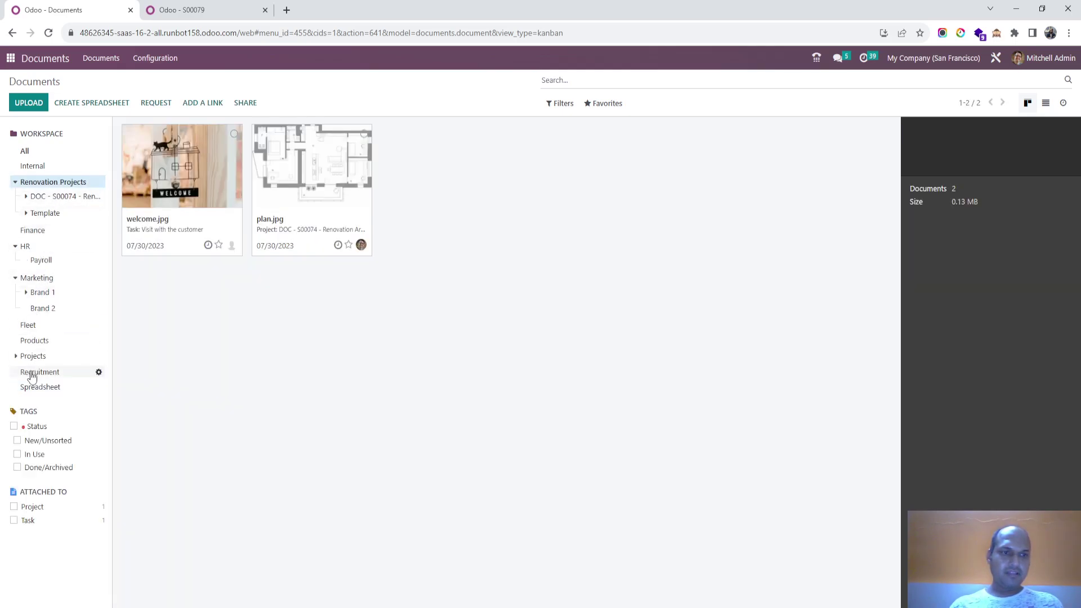
left_click(48, 357)
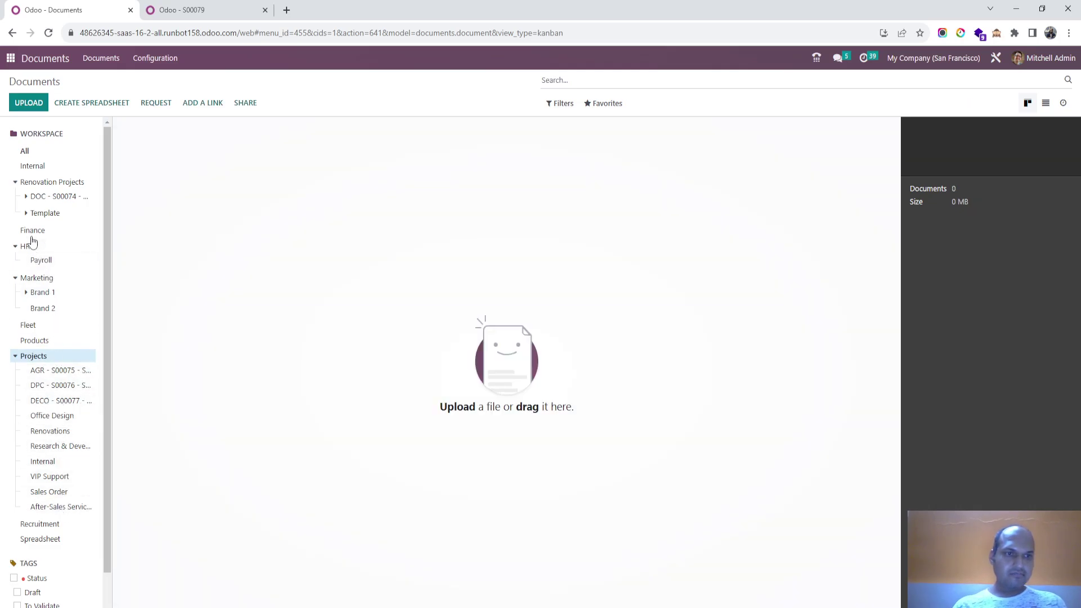
left_click(31, 151)
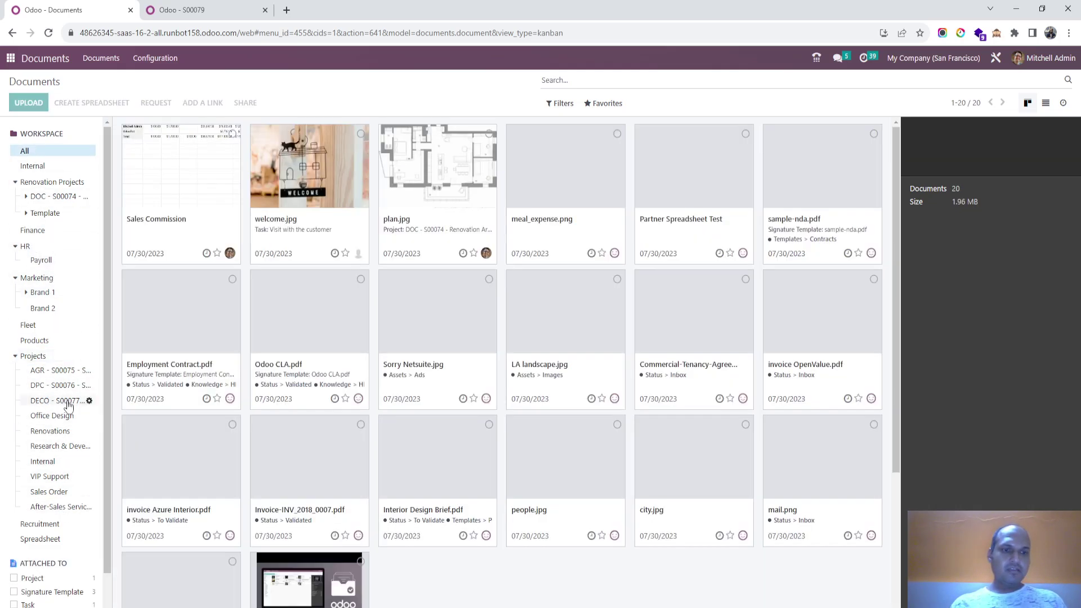
left_click(61, 538)
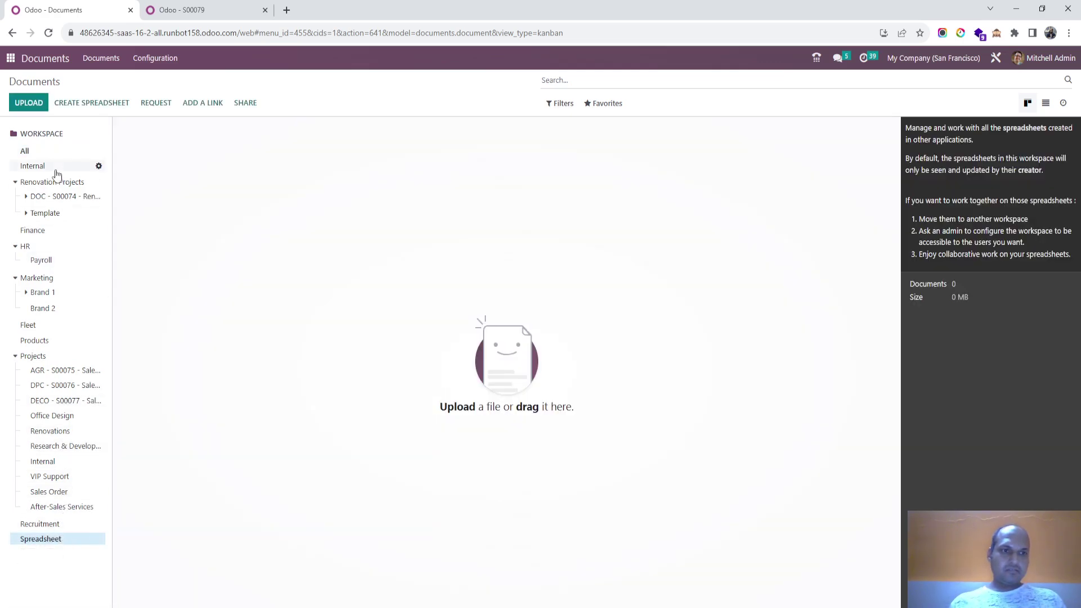
left_click(50, 152)
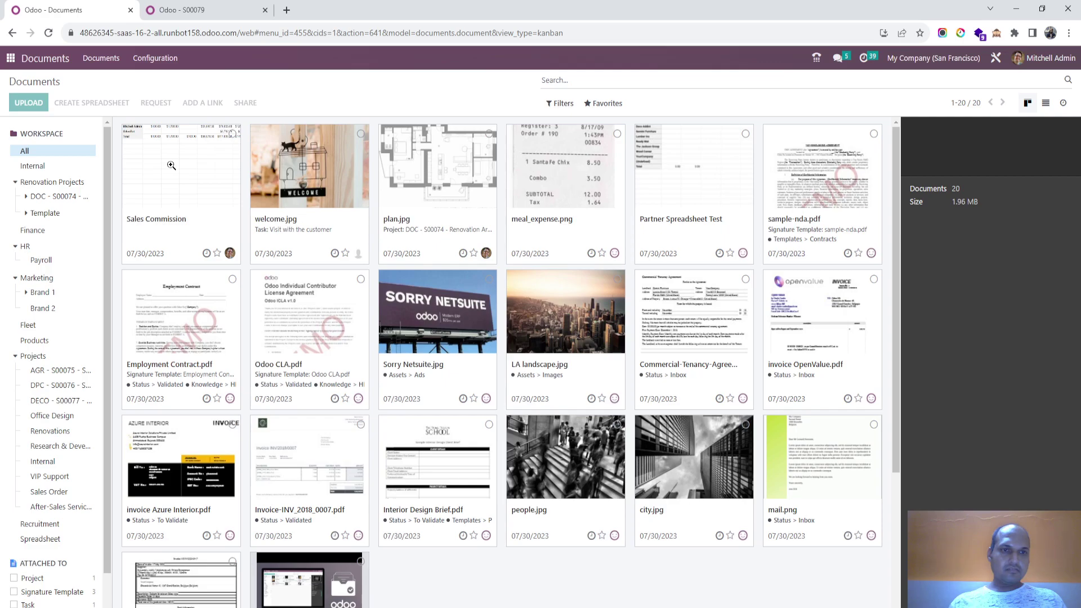
left_click(172, 165)
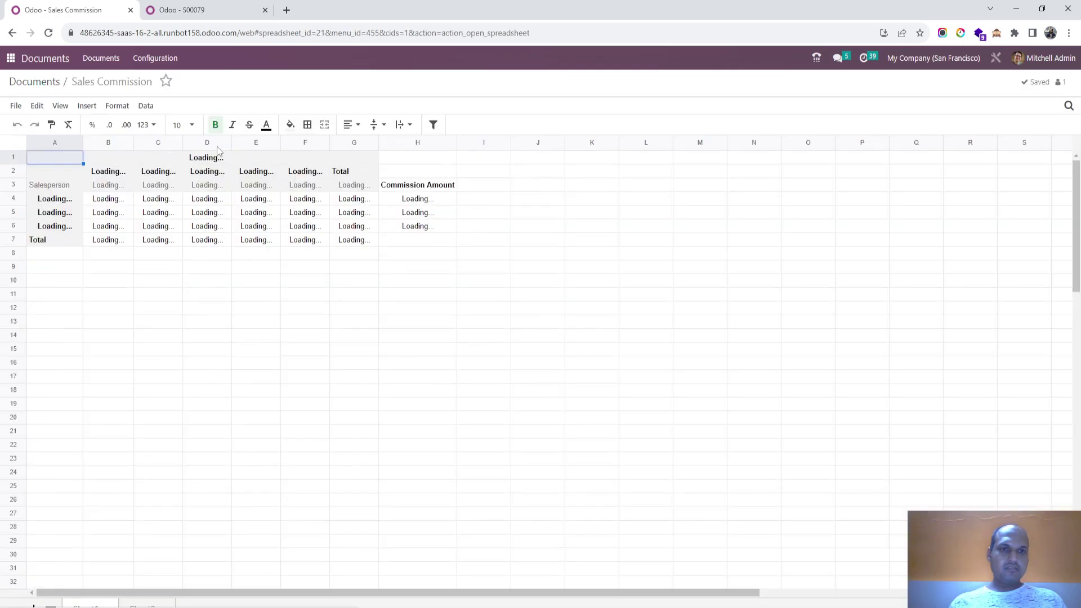
Step: Select the Sales Commission spreadsheet card and search its workspace choices for 'sales'
left_click(40, 84)
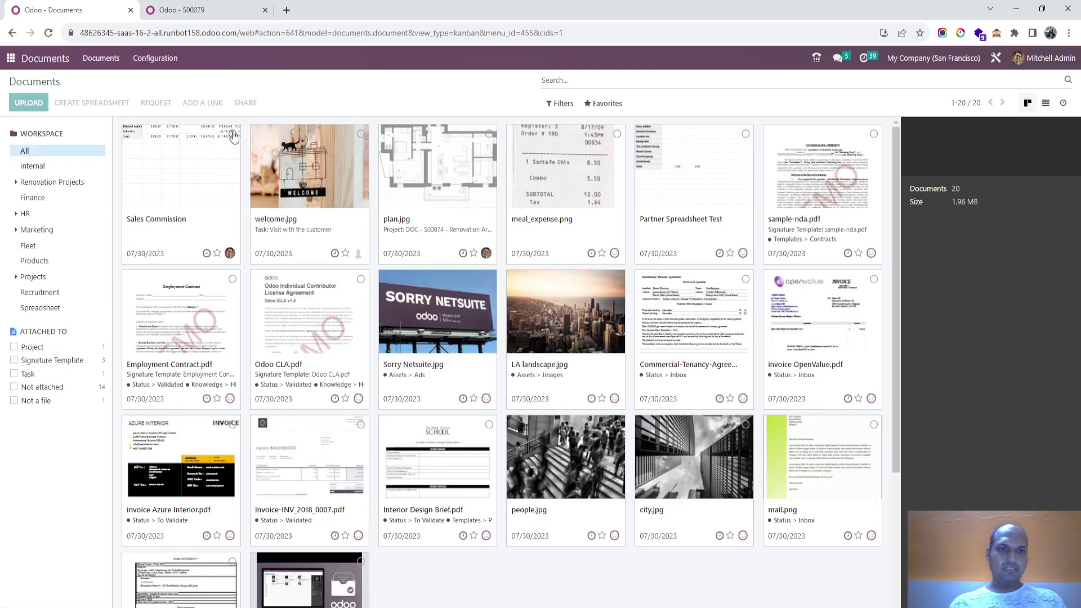
left_click(233, 135)
left_click(981, 235)
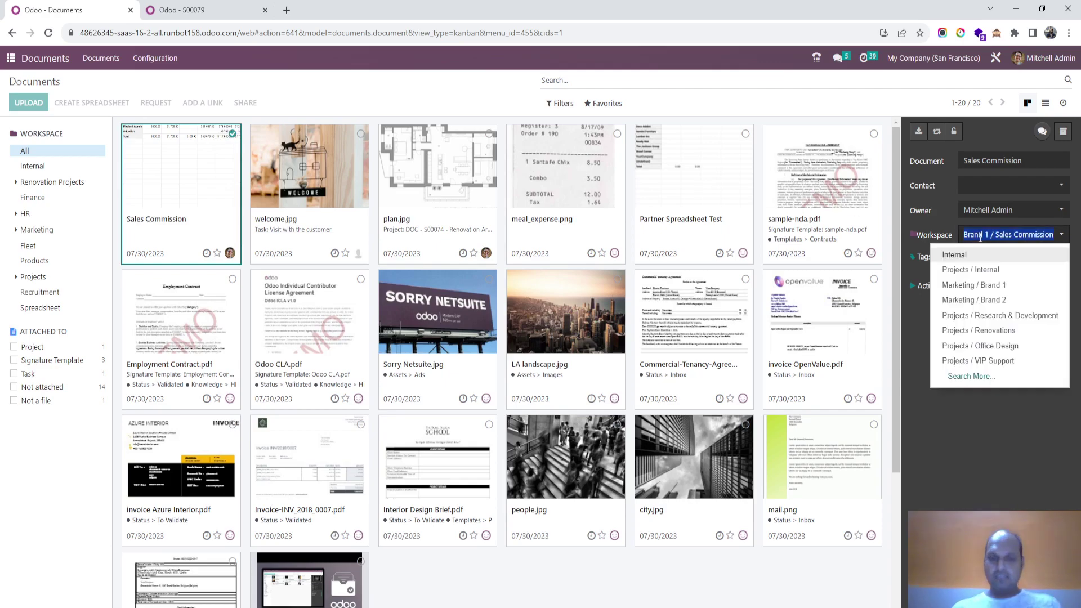
type("sales")
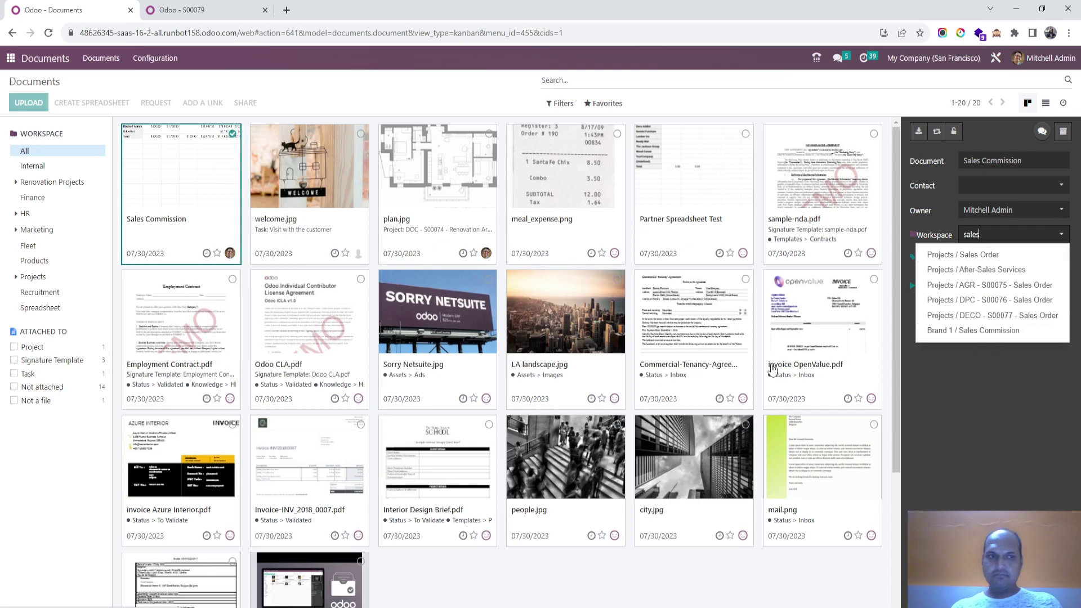
Step: Move the Sales Commission workspace from Marketing > Brand 1 to under Internal
left_click(20, 184)
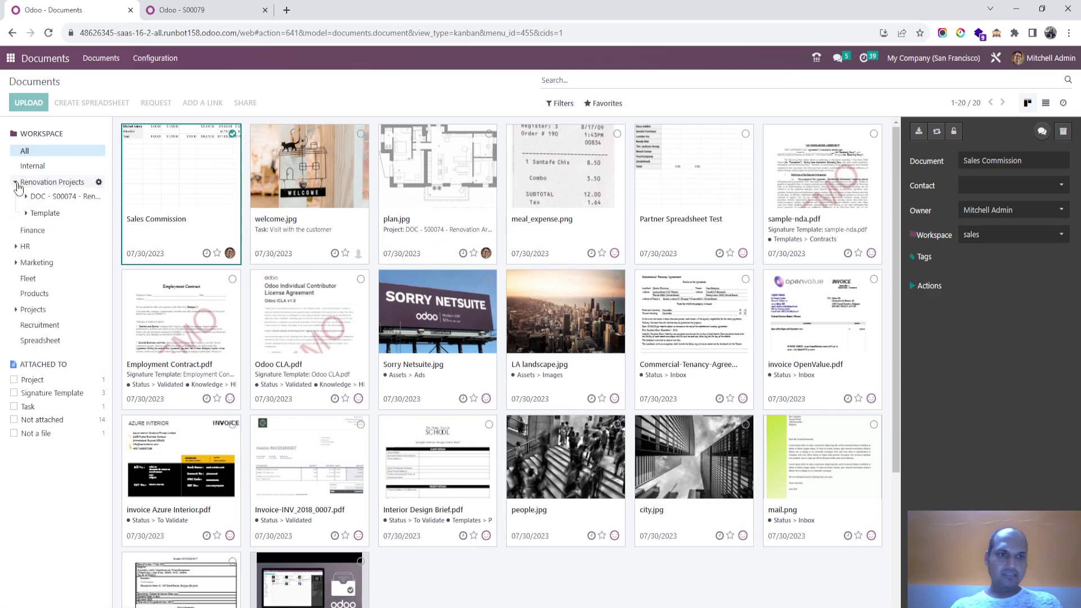
left_click(25, 213)
left_click(27, 197)
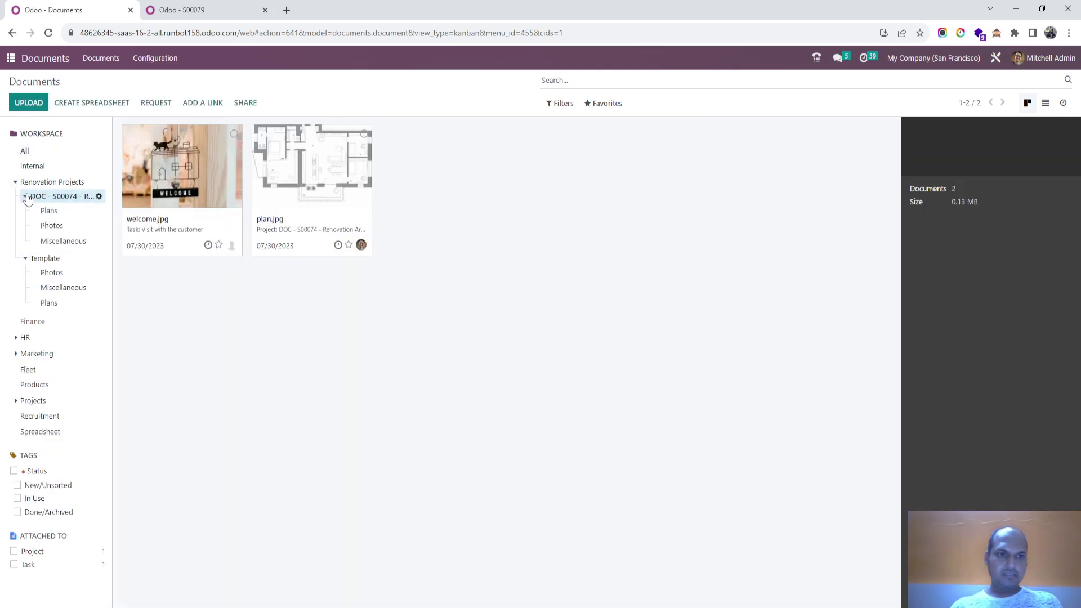
left_click(21, 338)
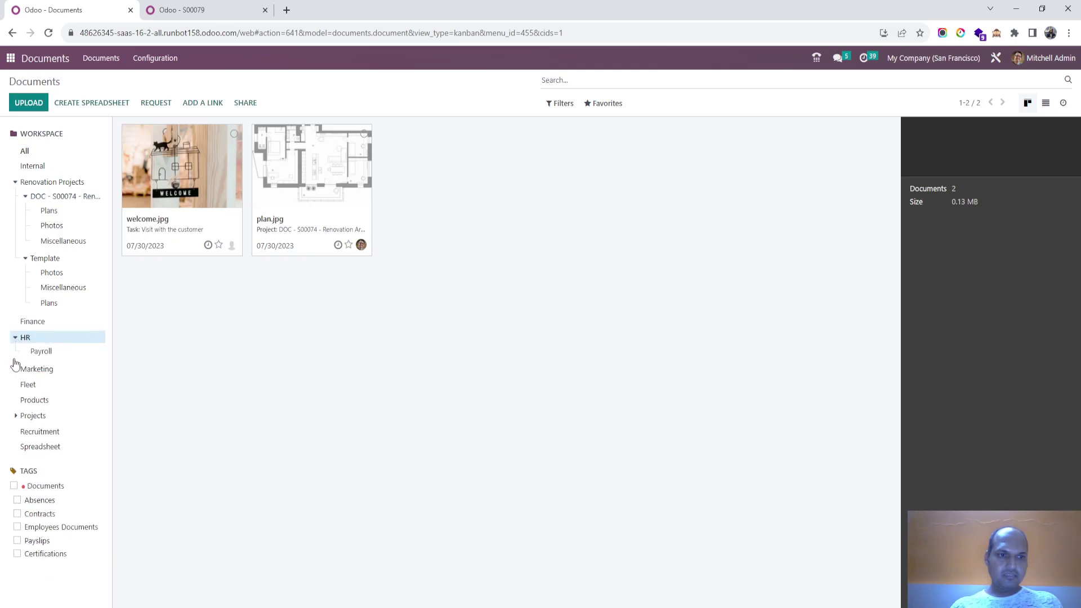
left_click(15, 369)
left_click(26, 383)
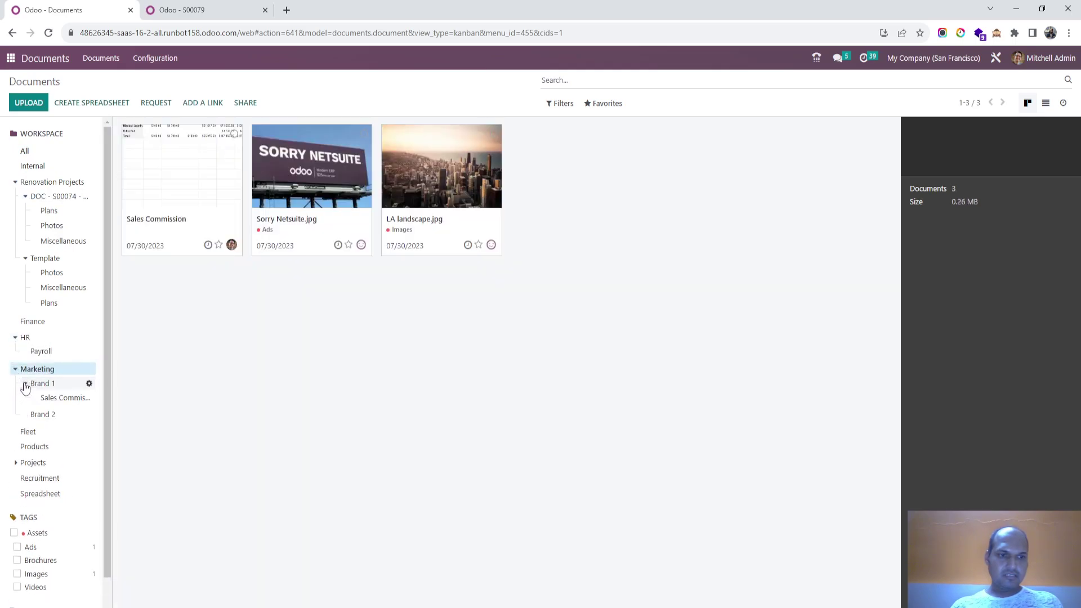
left_click_drag(51, 402, 14, 170)
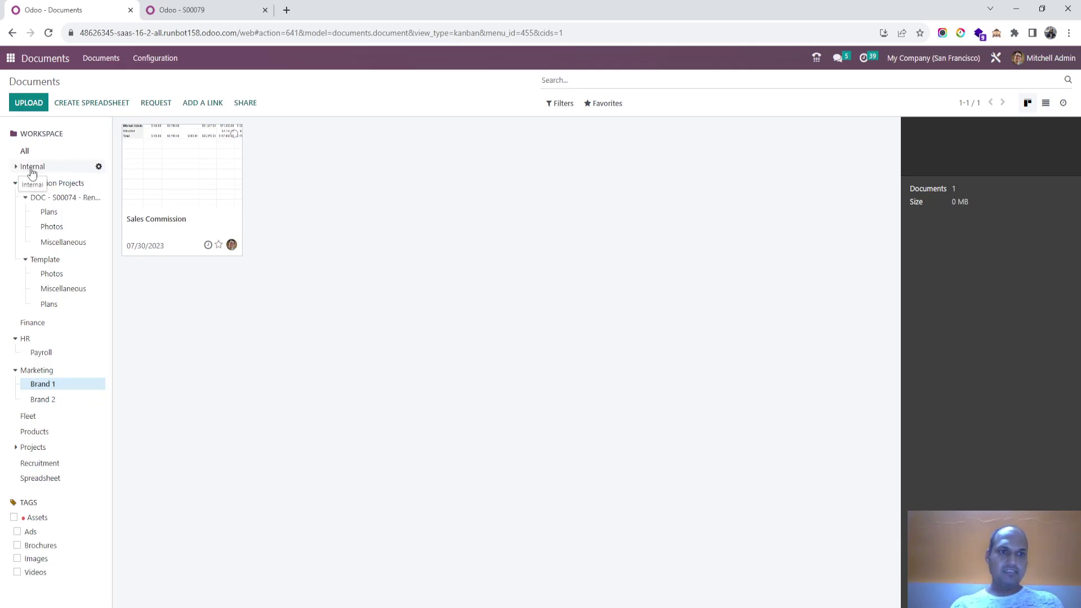
Step: Reopen the Sales Commission spreadsheet from its new folder under Internal
left_click(32, 169)
left_click(90, 179)
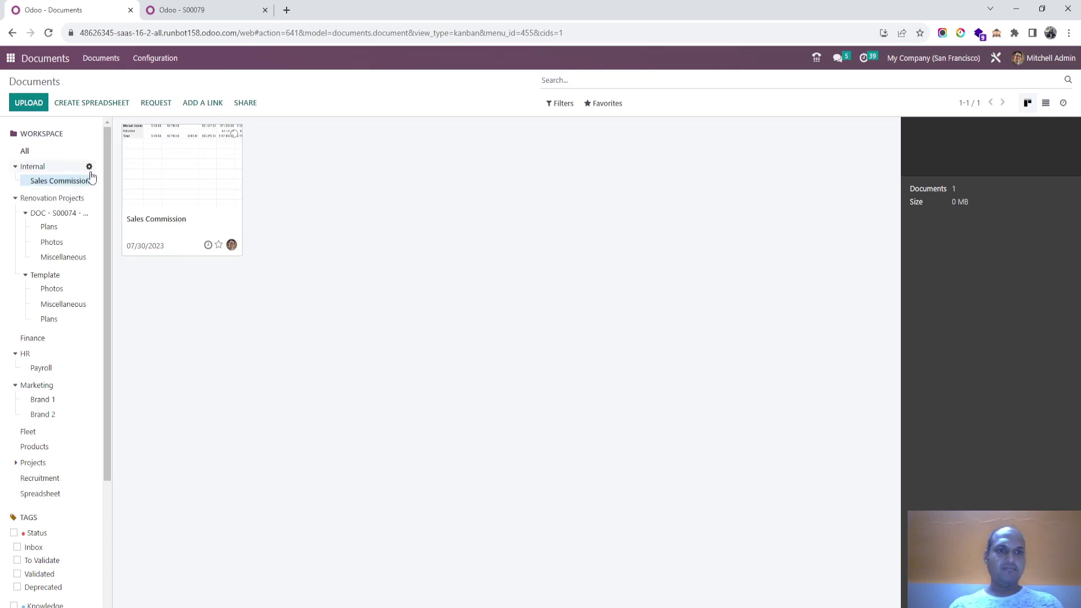
left_click(199, 161)
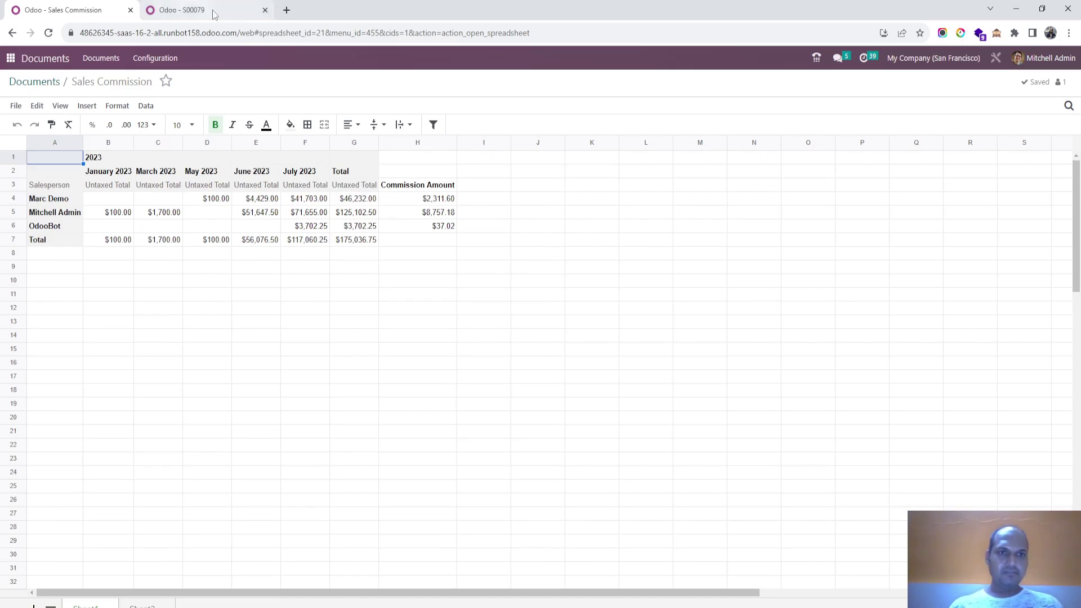
left_click(145, 606)
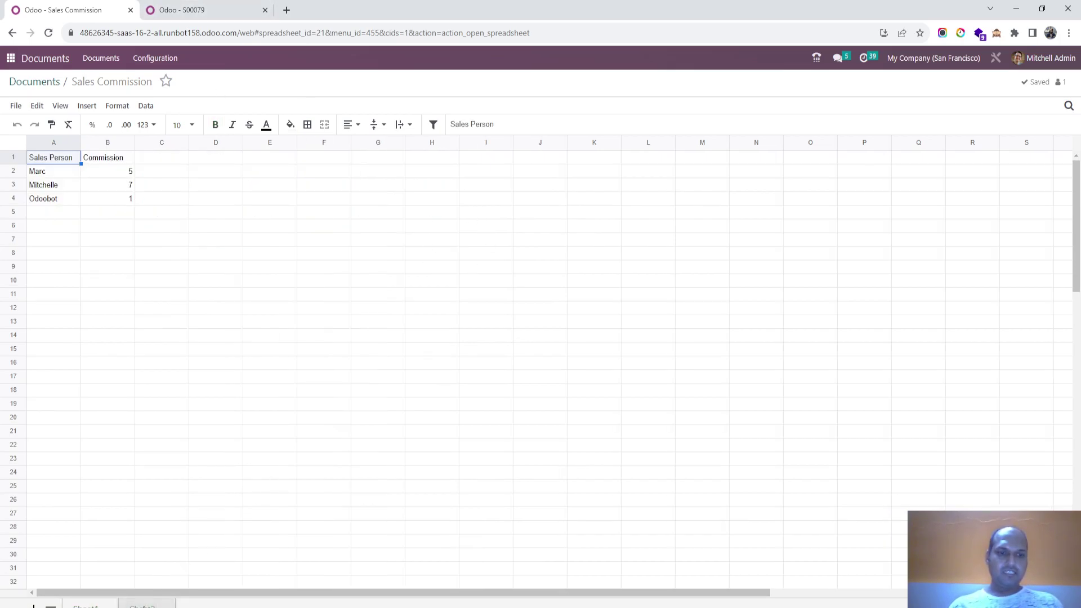
left_click(85, 605)
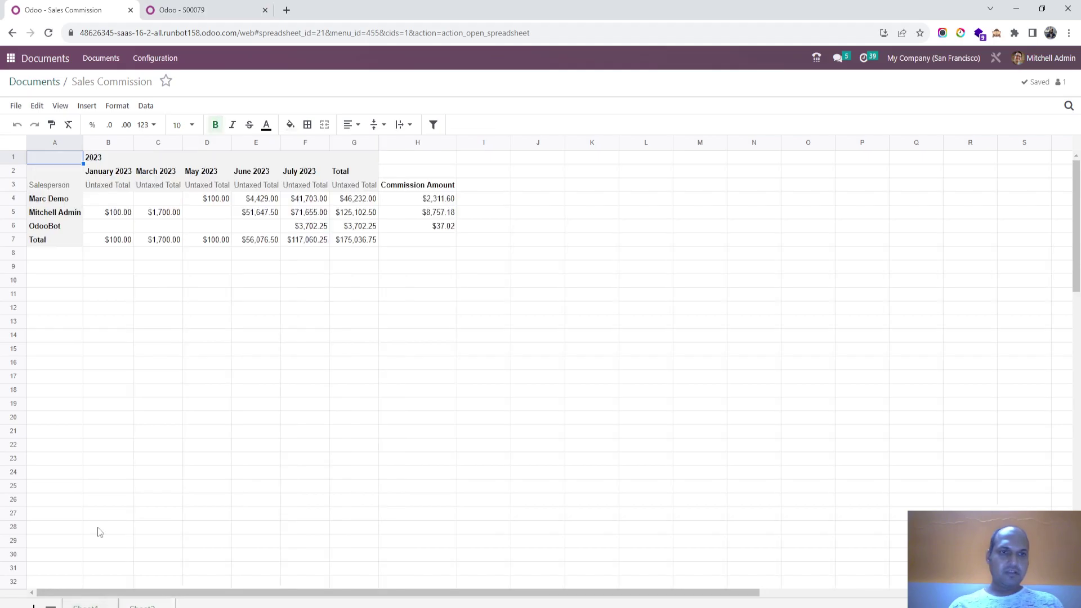
left_click(200, 11)
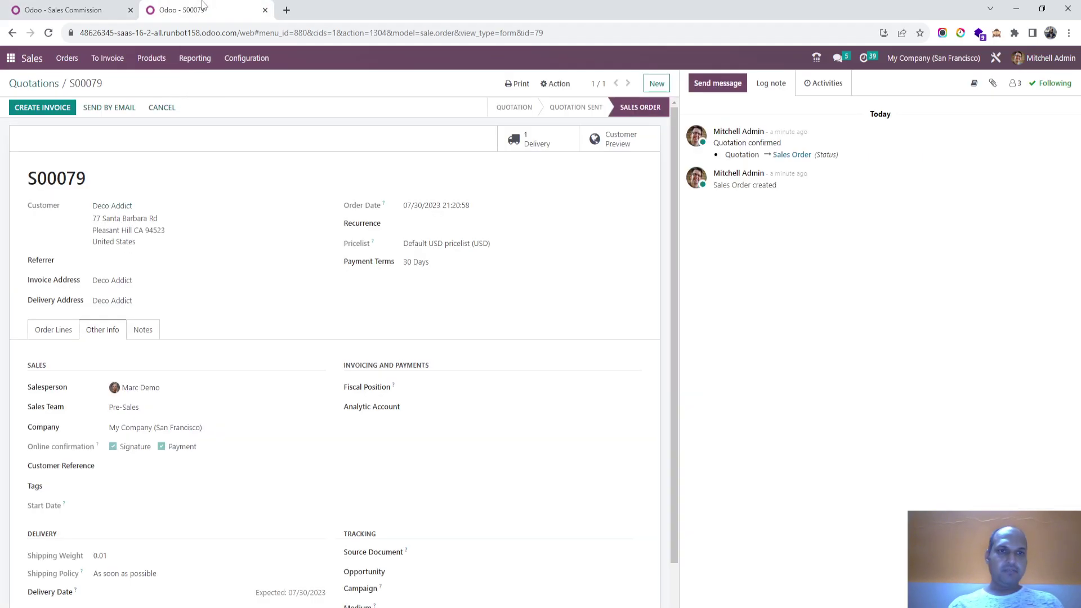
left_click(95, 14)
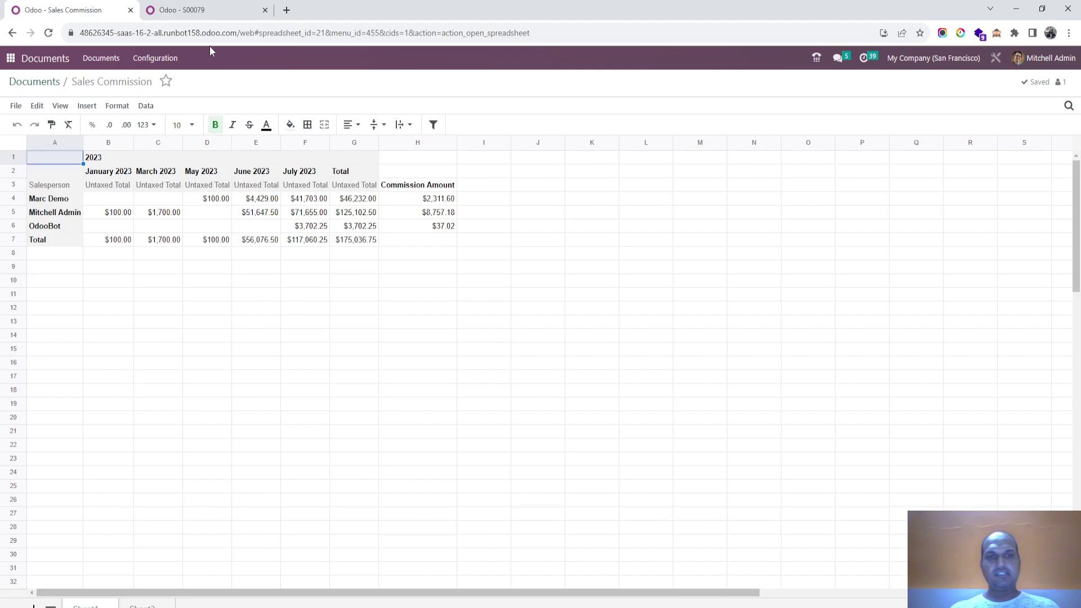